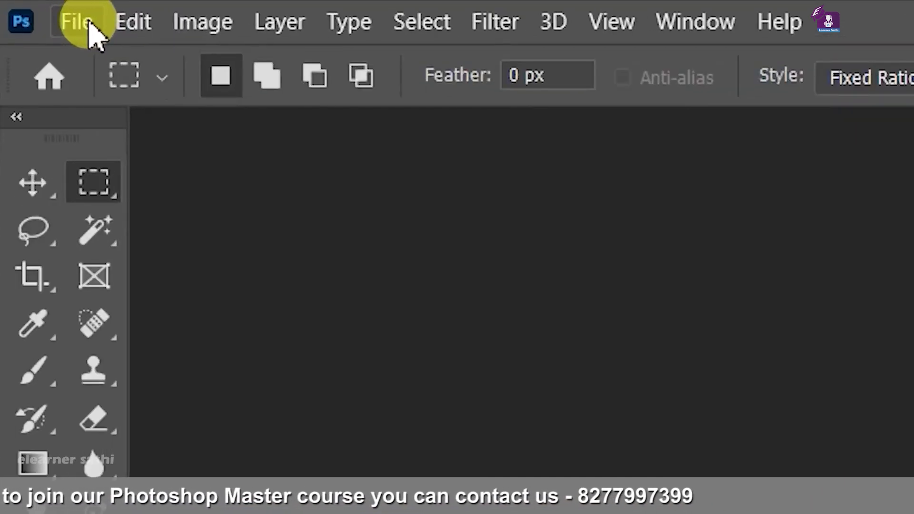
Open the New Document dialog with the Custom 1080 × 1080 preset and shift it slightly left
left_click(27, 8)
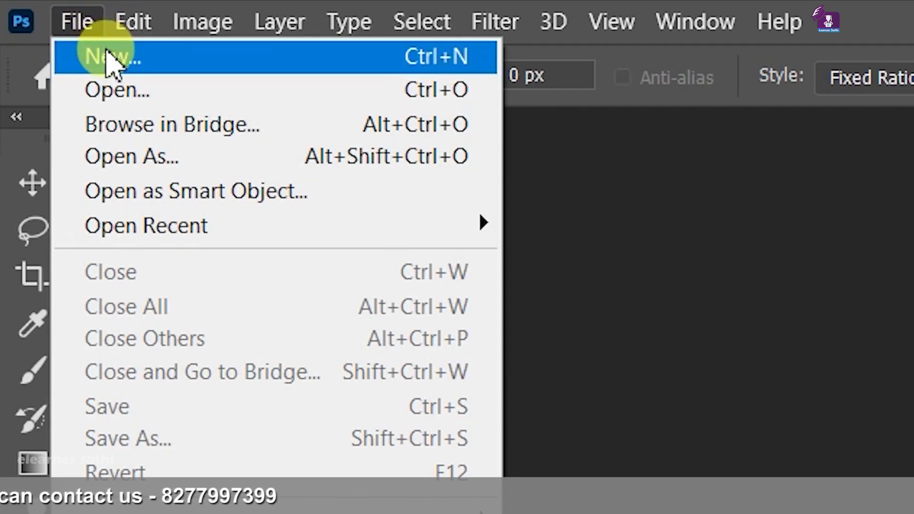
left_click(700, 306)
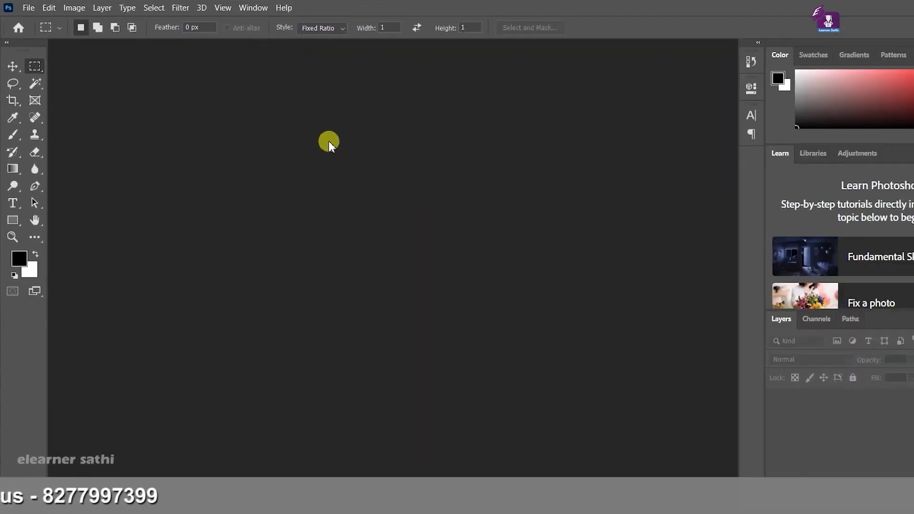
key("ctrl+n")
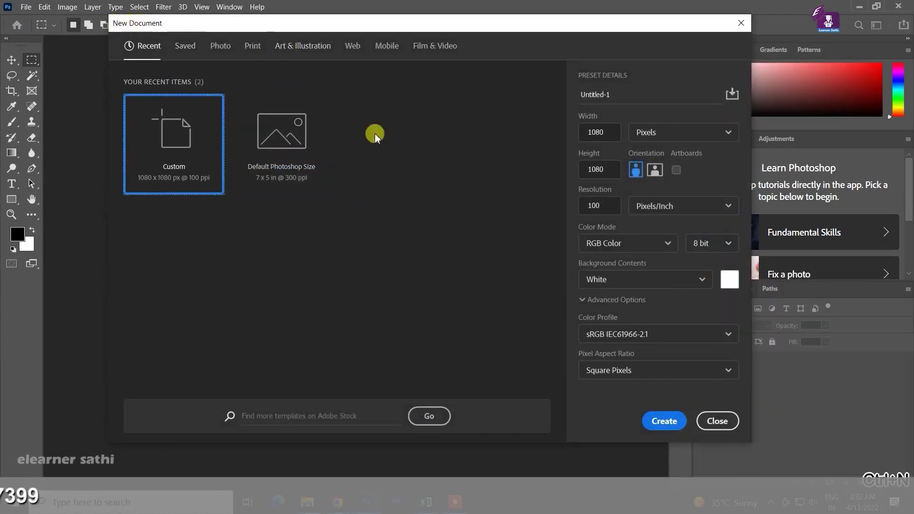
left_click(719, 424)
left_click(24, 7)
left_click(38, 19)
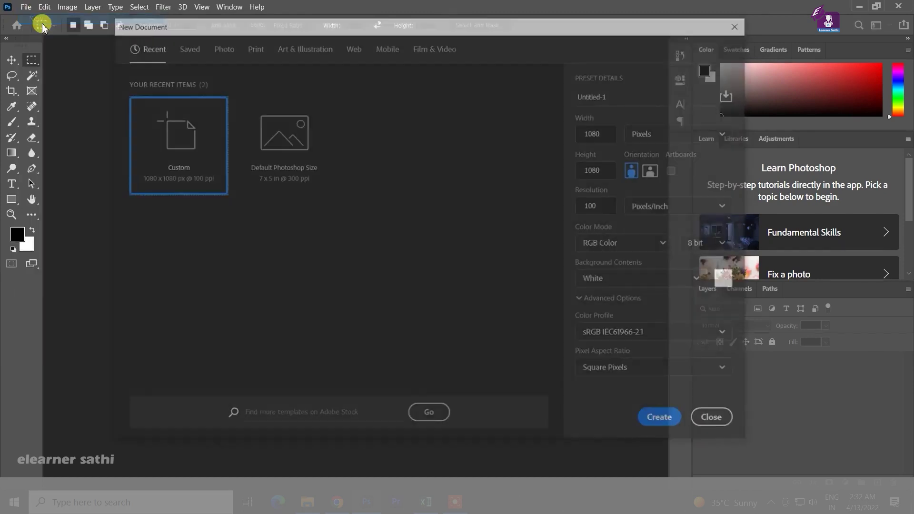
left_click_drag(181, 30, 132, 33)
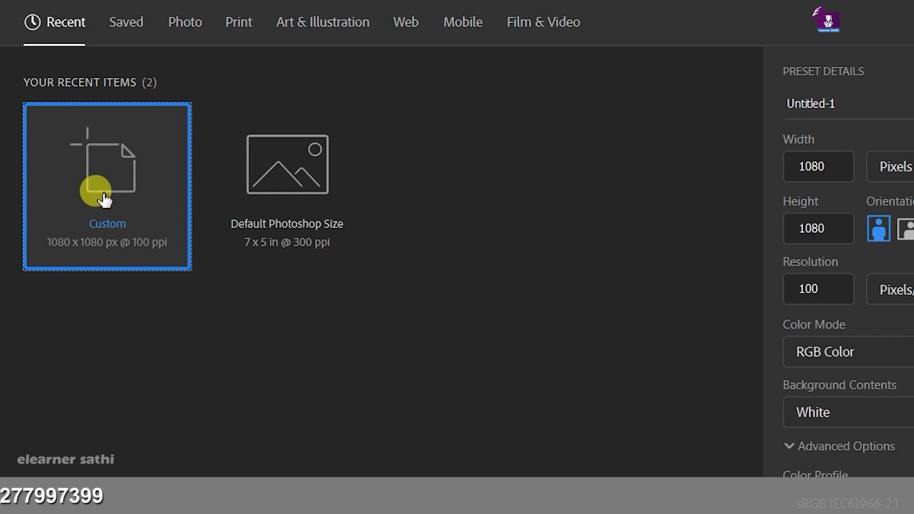
Pick the recent Custom 1080 × 1080 preset, then view the empty Saved presets category
left_click(93, 258)
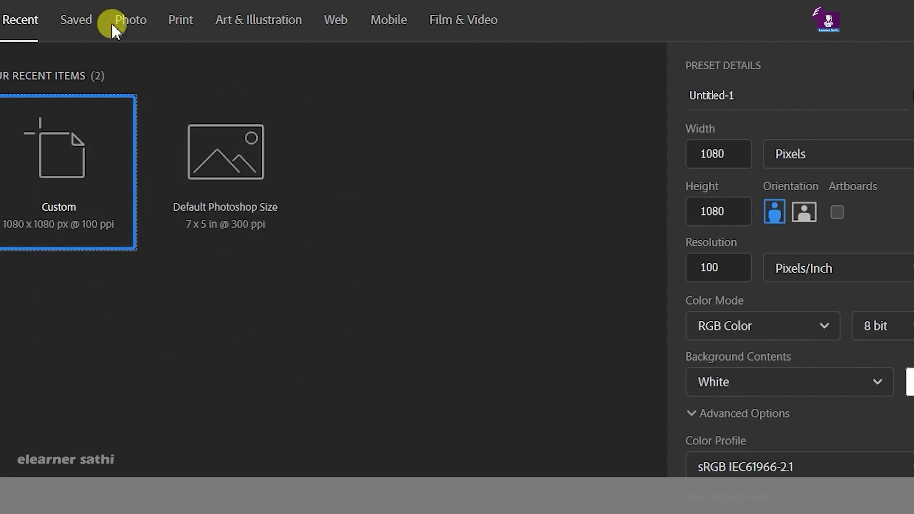
left_click(79, 28)
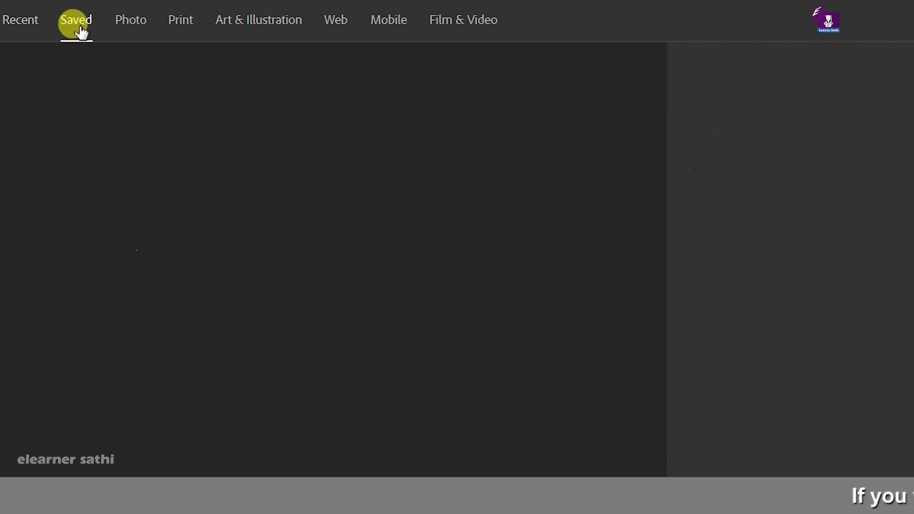
Flip quickly through the Photo, Art & Illustration, Web, Mobile and Film & Video presets, back to Saved
left_click(144, 28)
left_click(240, 20)
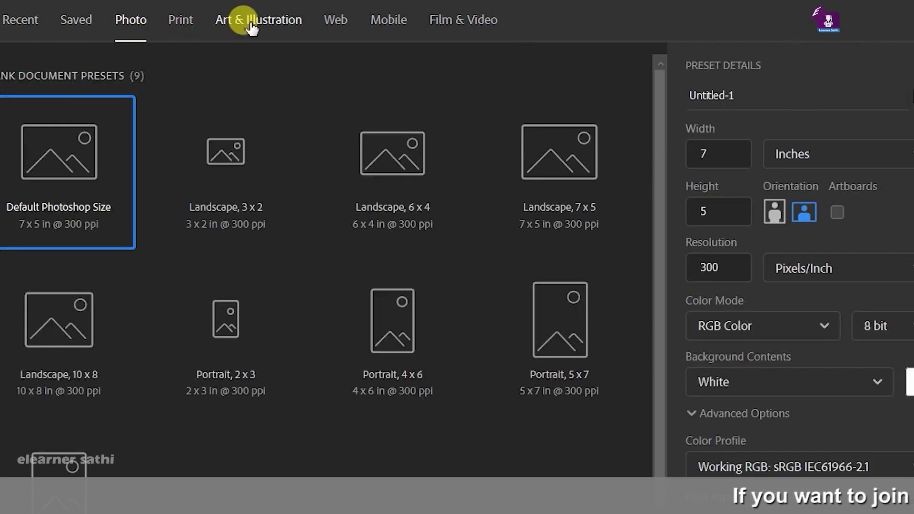
left_click(344, 21)
left_click(396, 21)
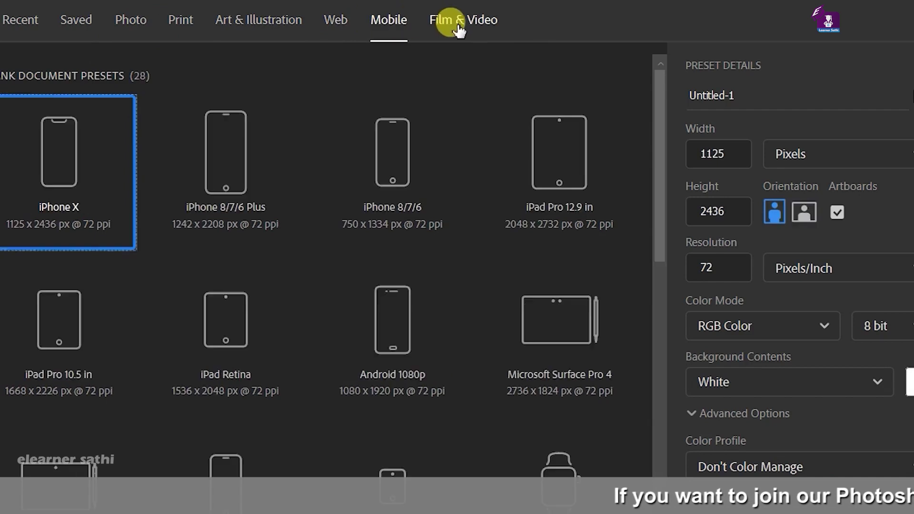
left_click(460, 21)
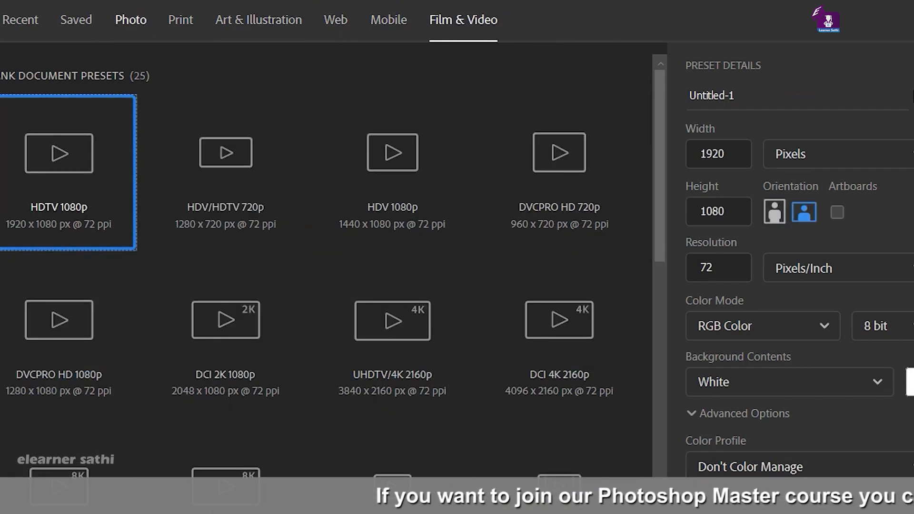
left_click(386, 21)
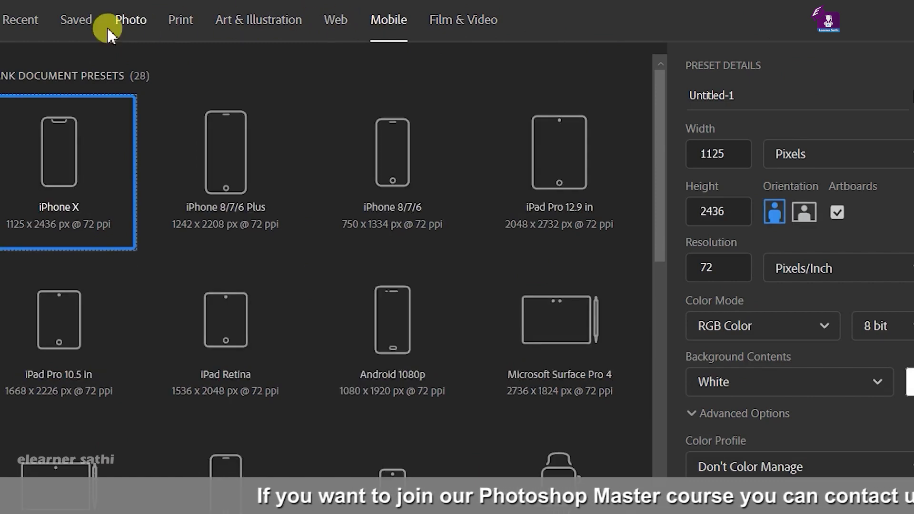
left_click(79, 21)
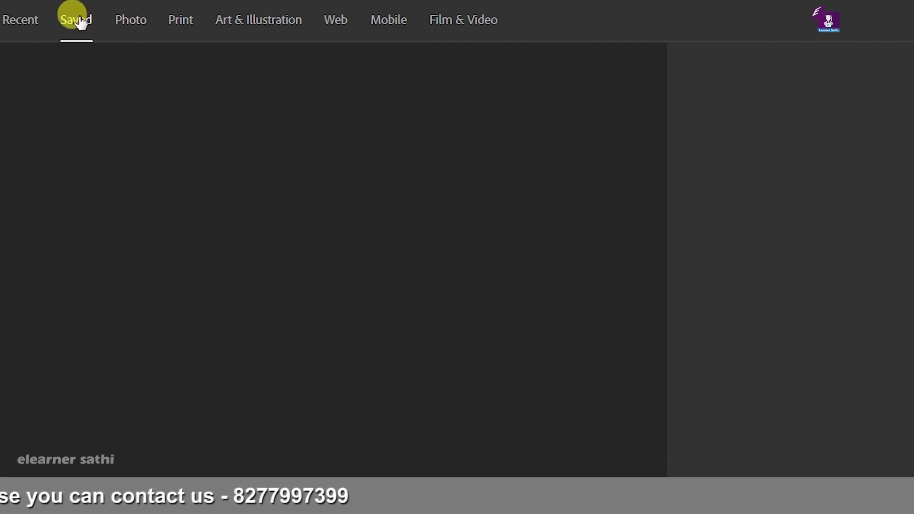
Browse Photo, Print, Art & Illustration, Web, Mobile and Film & Video presets, return to Recent, select Untitled-1
left_click(130, 21)
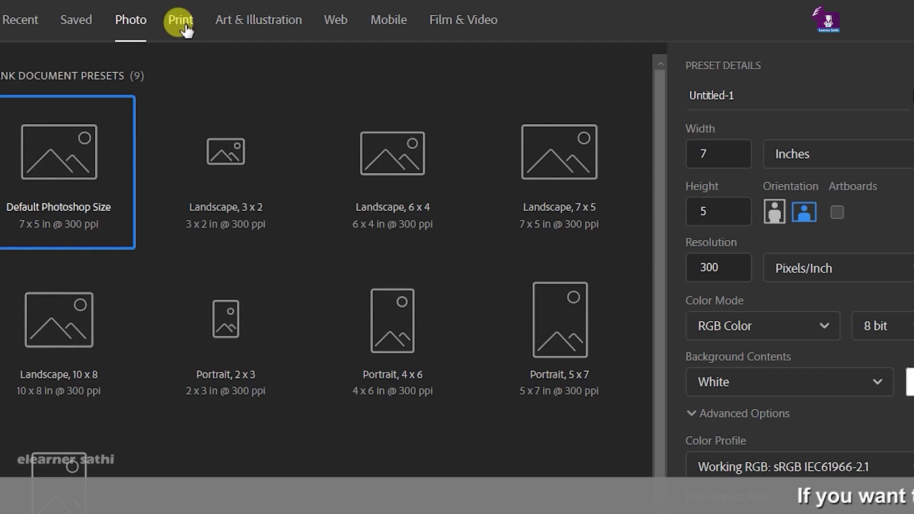
left_click(184, 26)
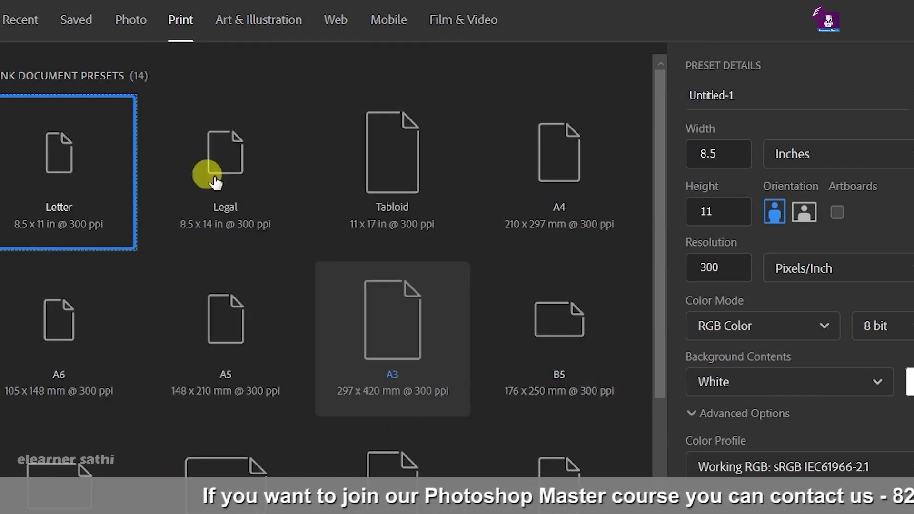
left_click(261, 22)
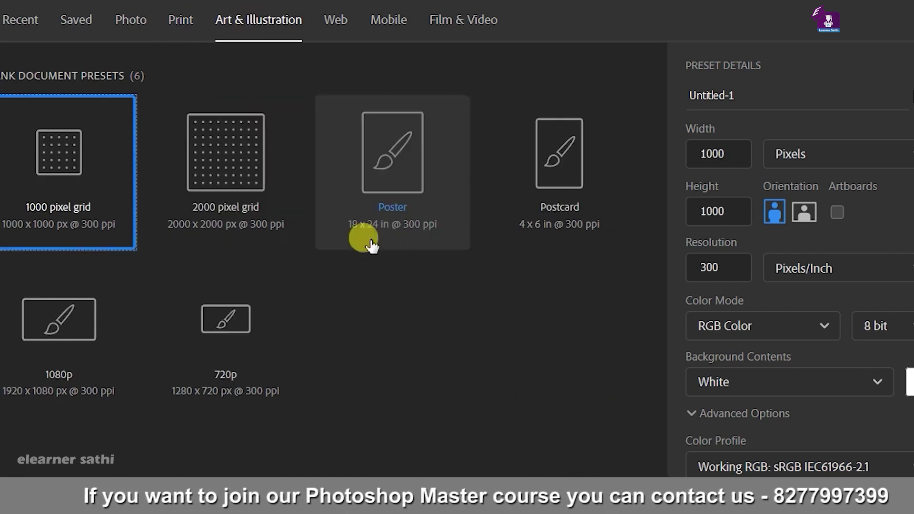
left_click(335, 20)
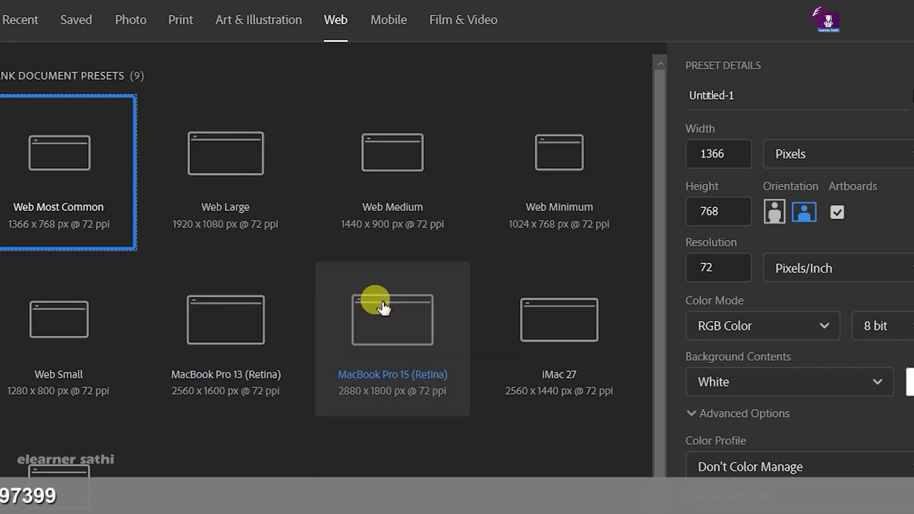
left_click(387, 21)
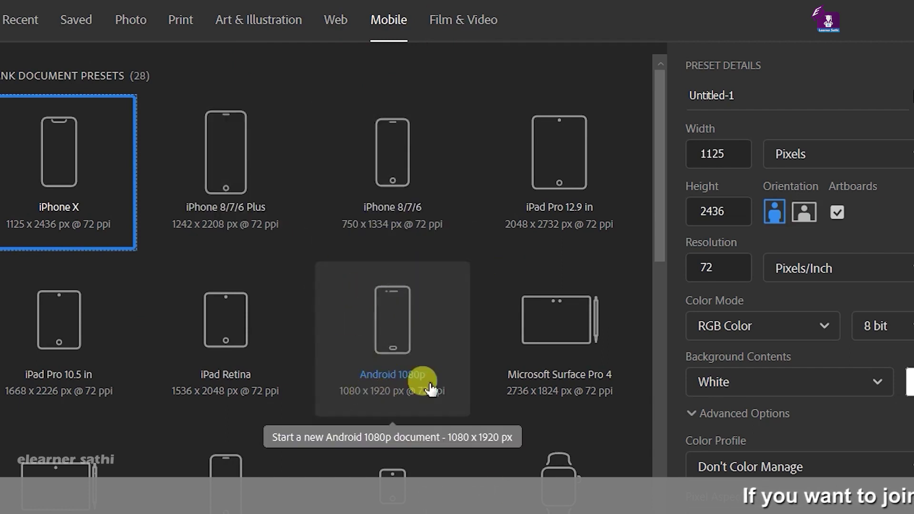
left_click(471, 19)
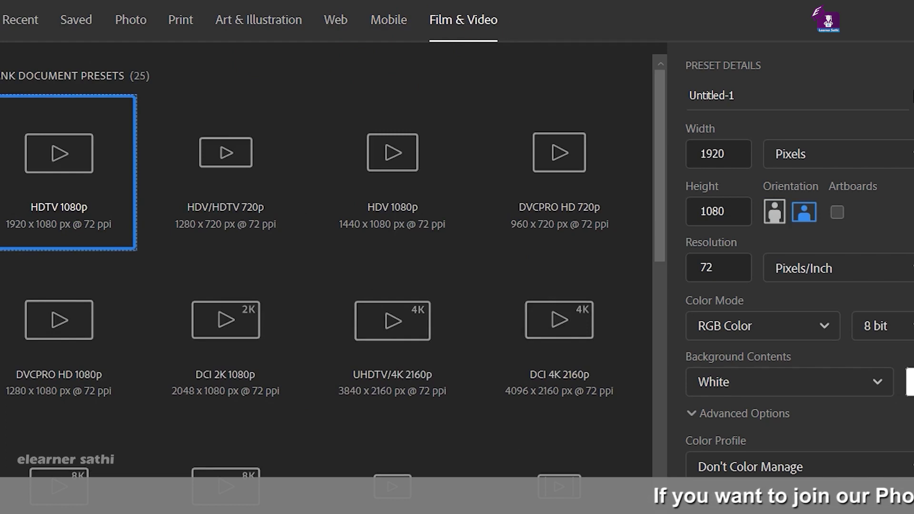
left_click(16, 38)
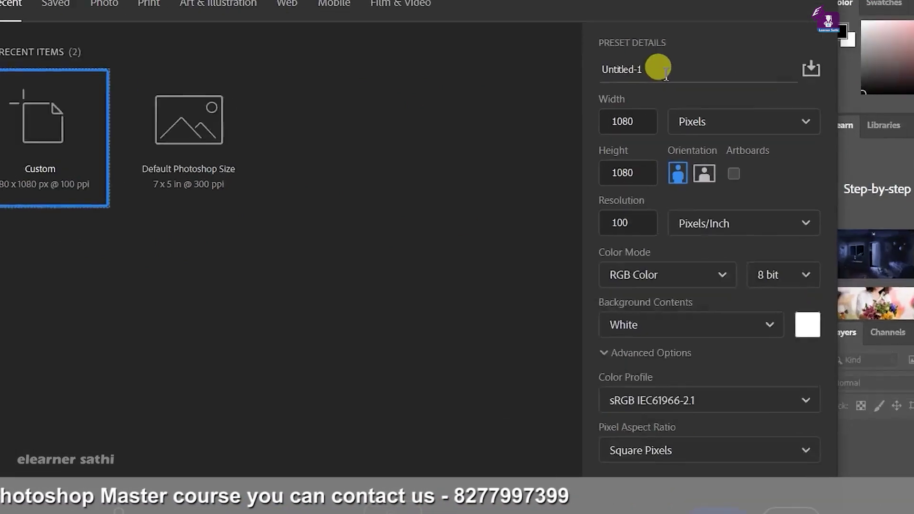
left_click_drag(561, 98, 532, 98)
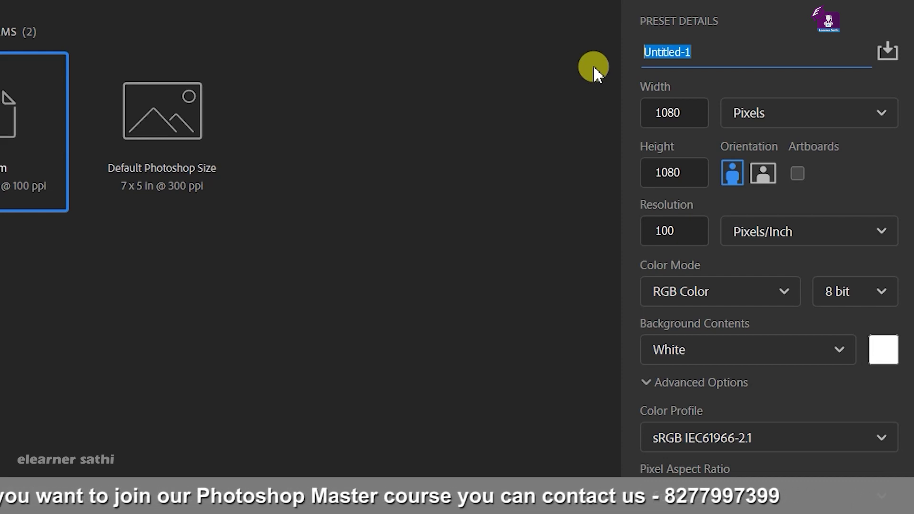
Replace the Untitled-1 document name with 'class 3'
type("class 3")
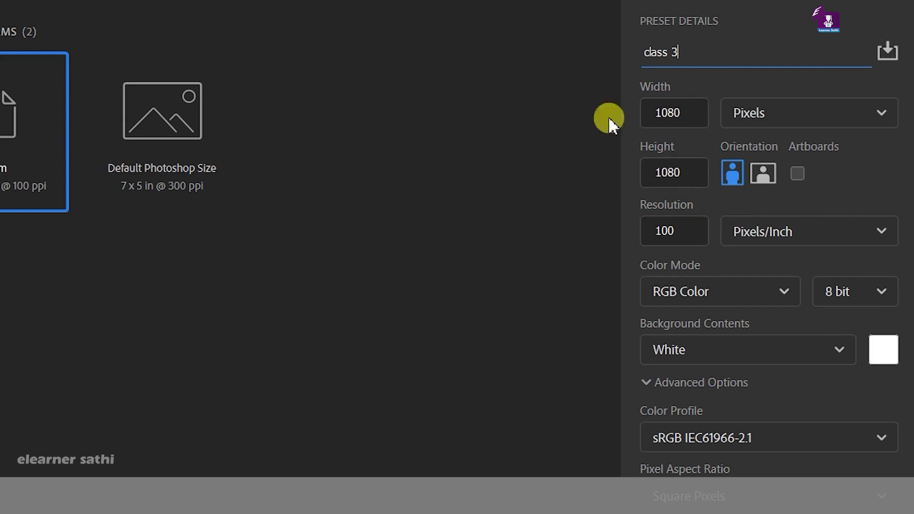
Check the Width unit choices, keeping Pixels for the class 3 document
left_click(770, 124)
left_click(734, 26)
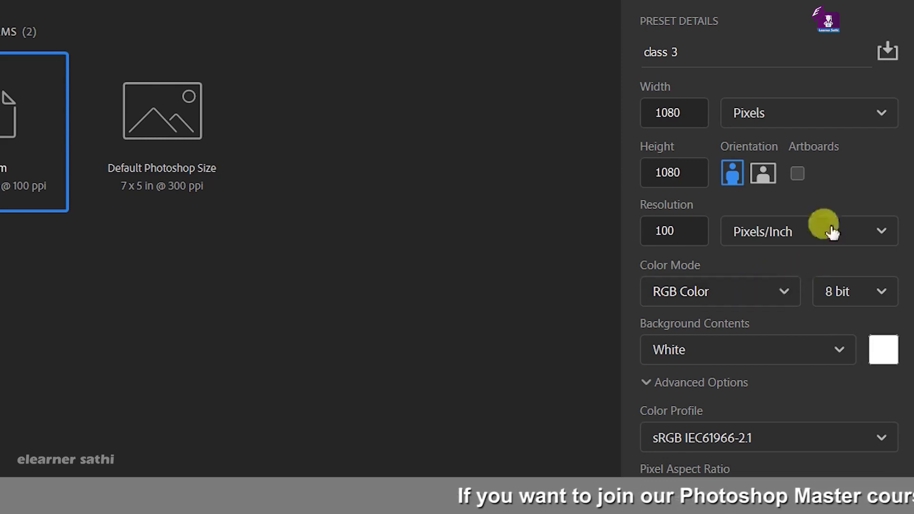
left_click(825, 112)
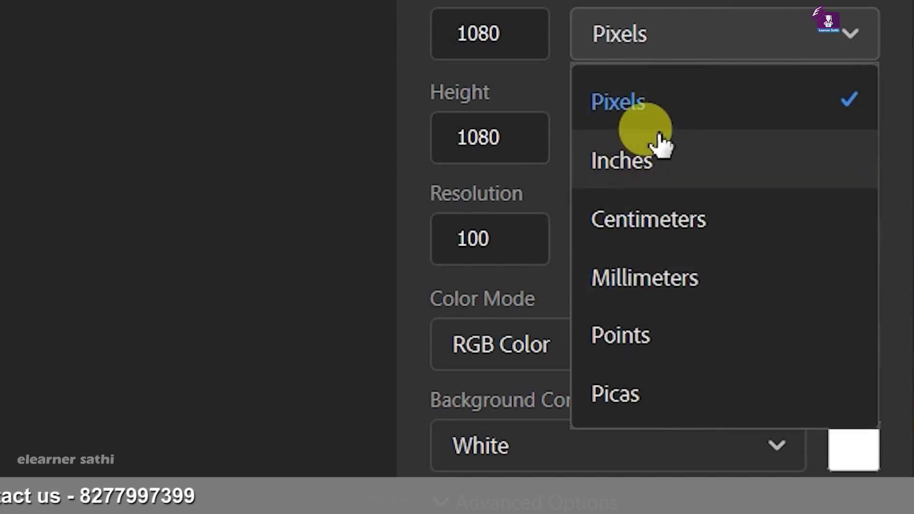
left_click(665, 105)
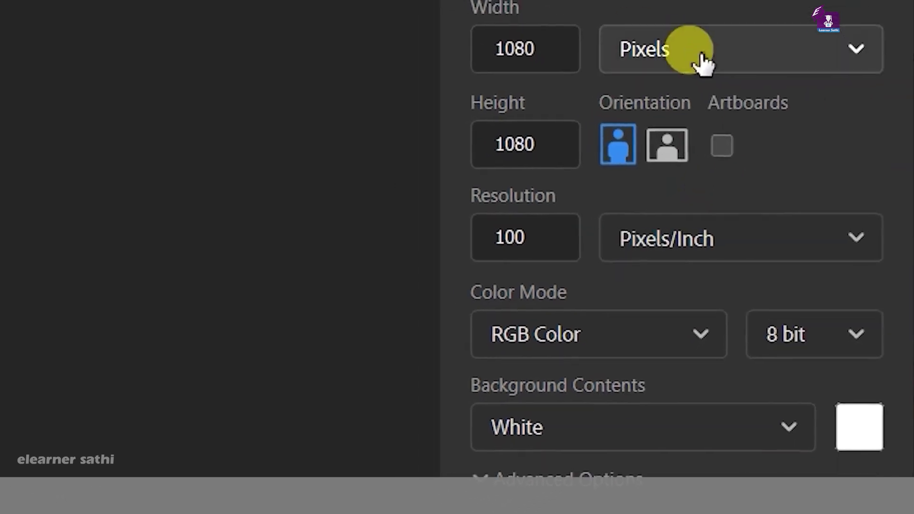
left_click(694, 48)
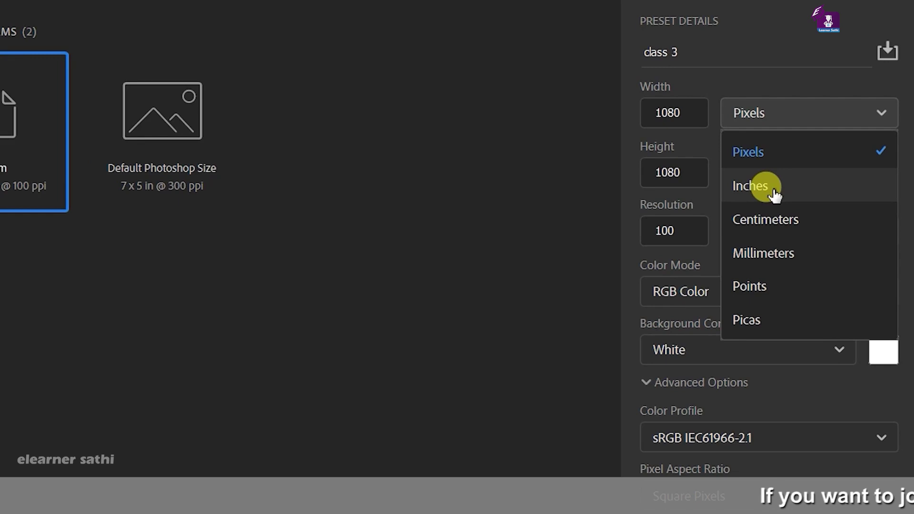
left_click(756, 149)
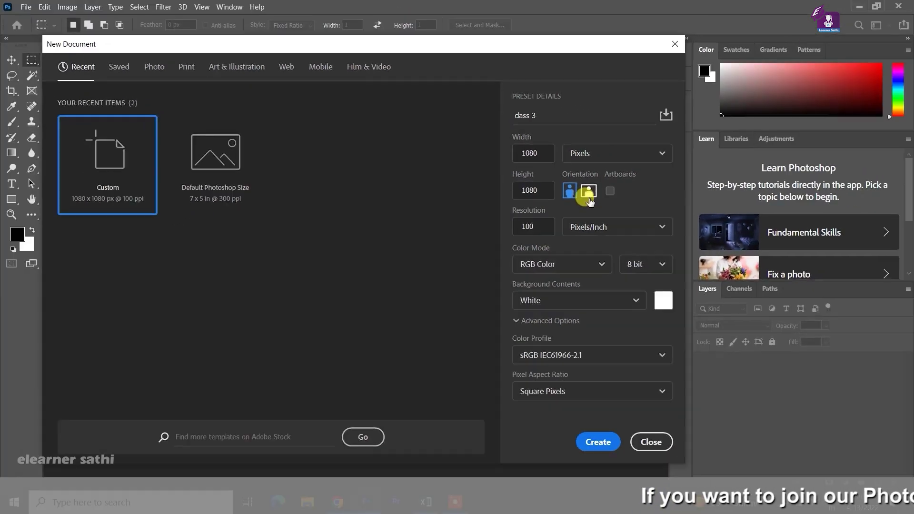
left_click(584, 150)
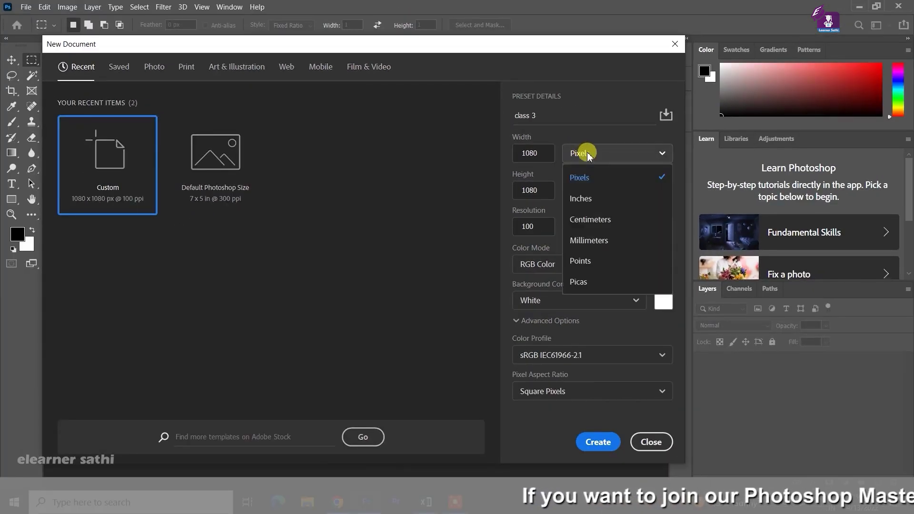
left_click(584, 181)
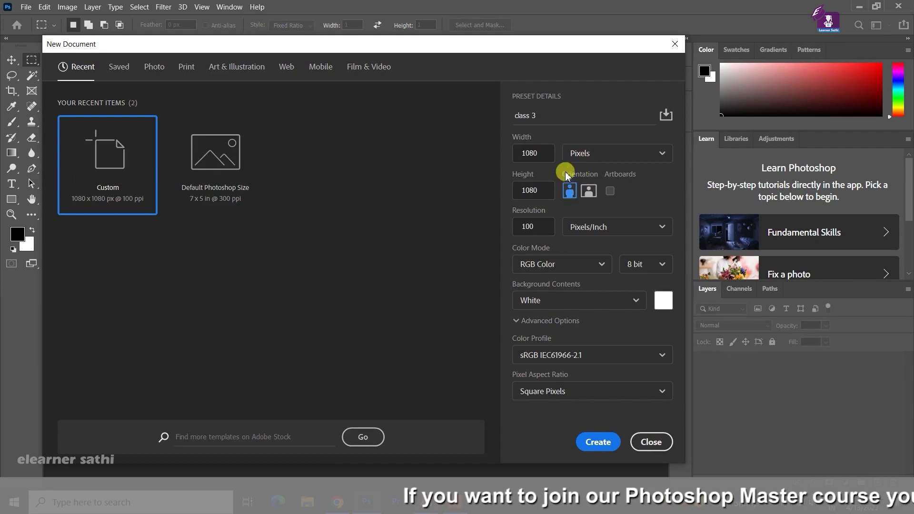
double_click(538, 153)
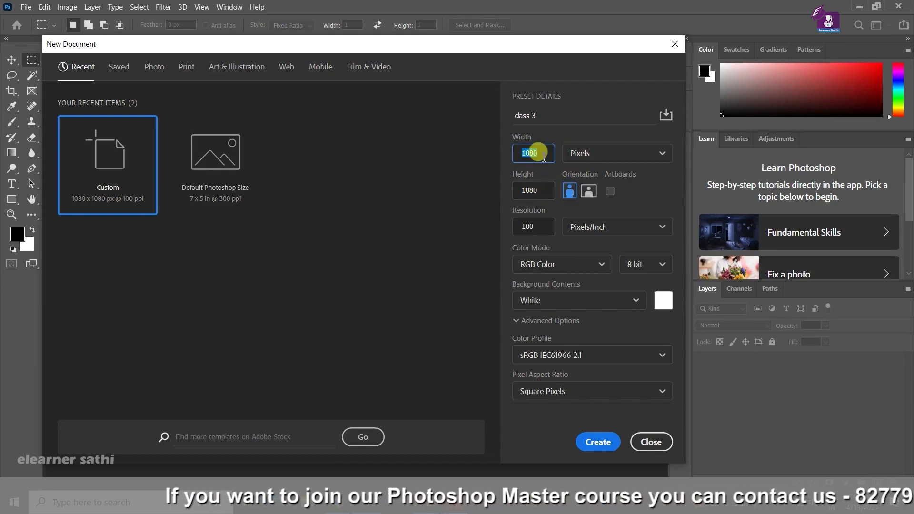
Set the width to 1920 with height 1080, switching the document to landscape
type("1920")
double_click(543, 190)
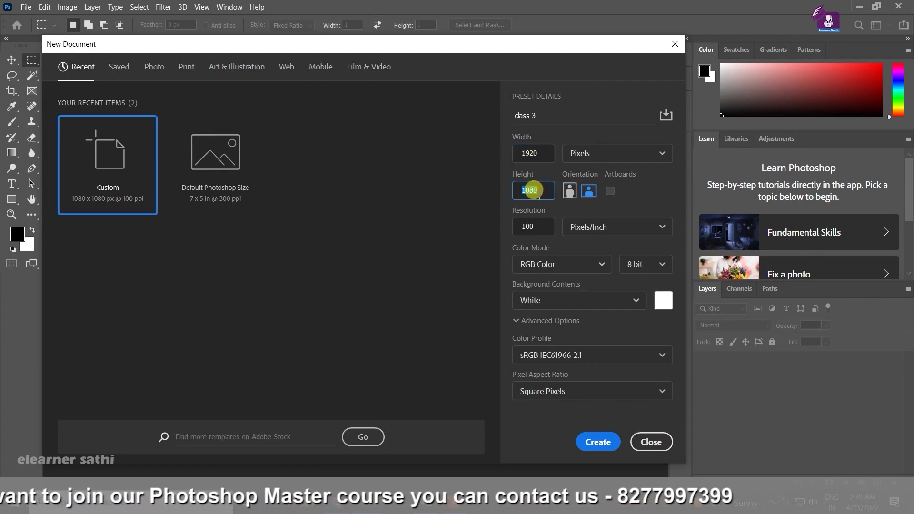
left_click(653, 194)
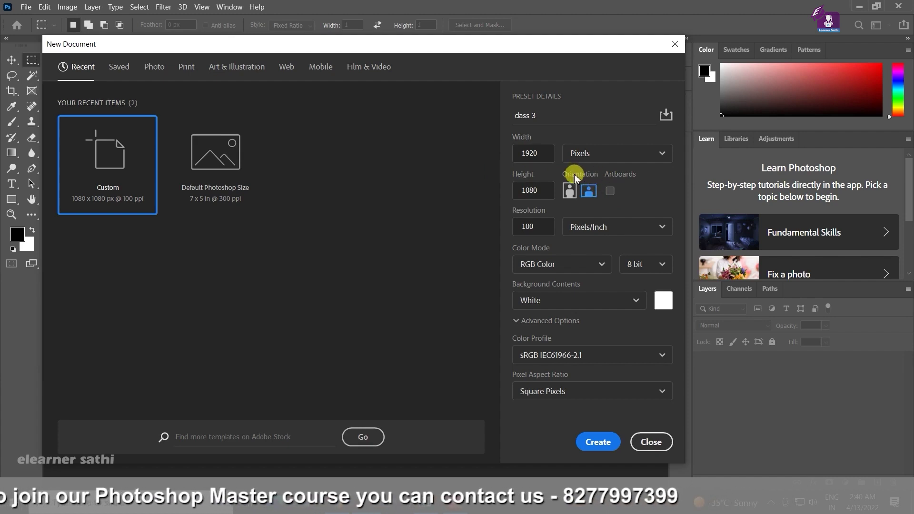
double_click(533, 151)
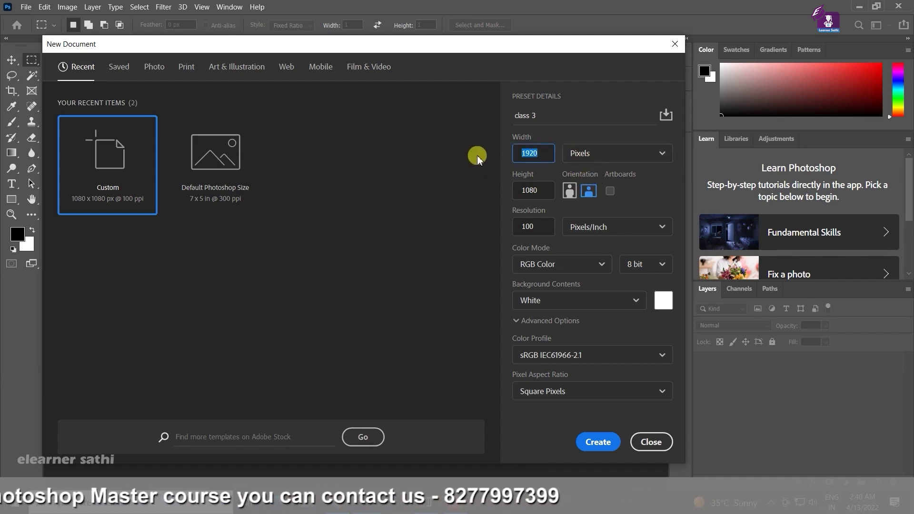
type("1000")
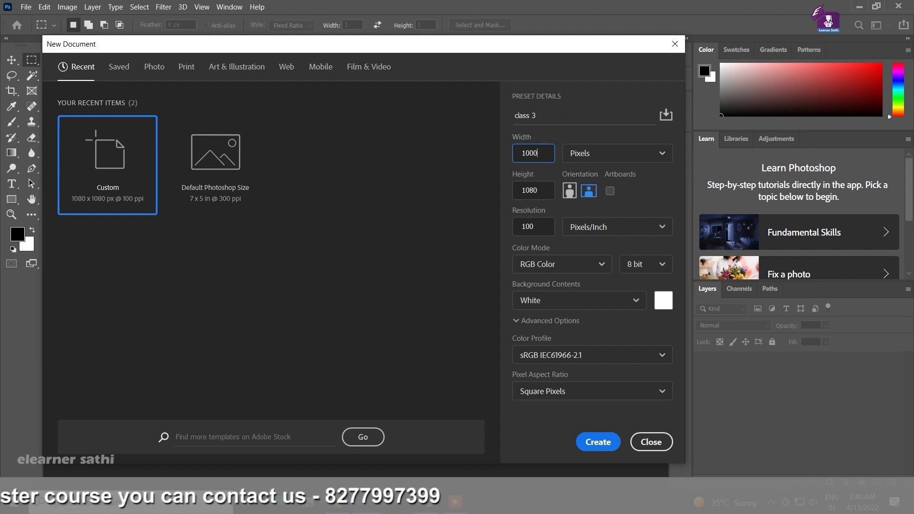
left_click(567, 193)
type("1920")
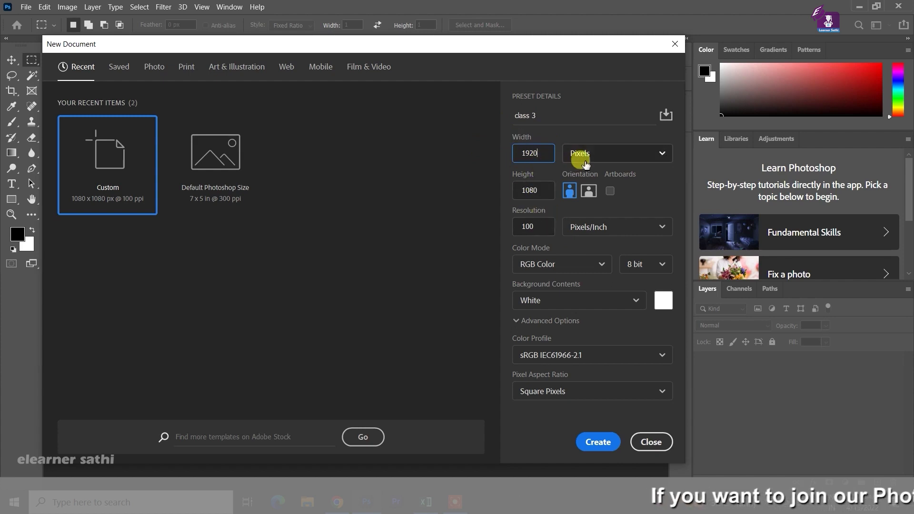
left_click(585, 153)
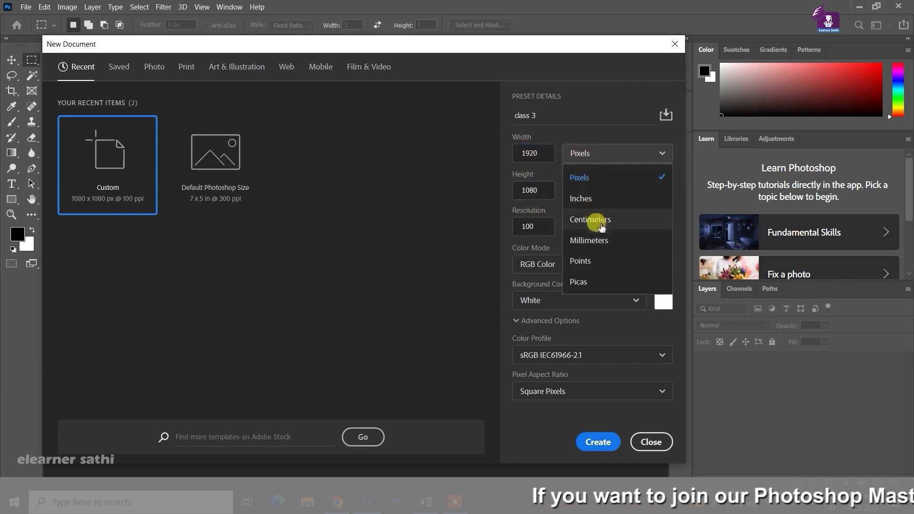
left_click(586, 142)
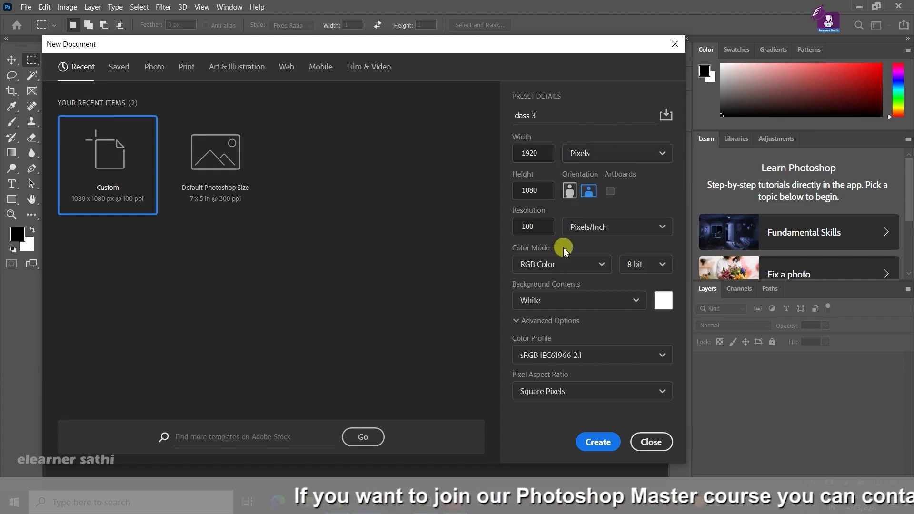
double_click(533, 224)
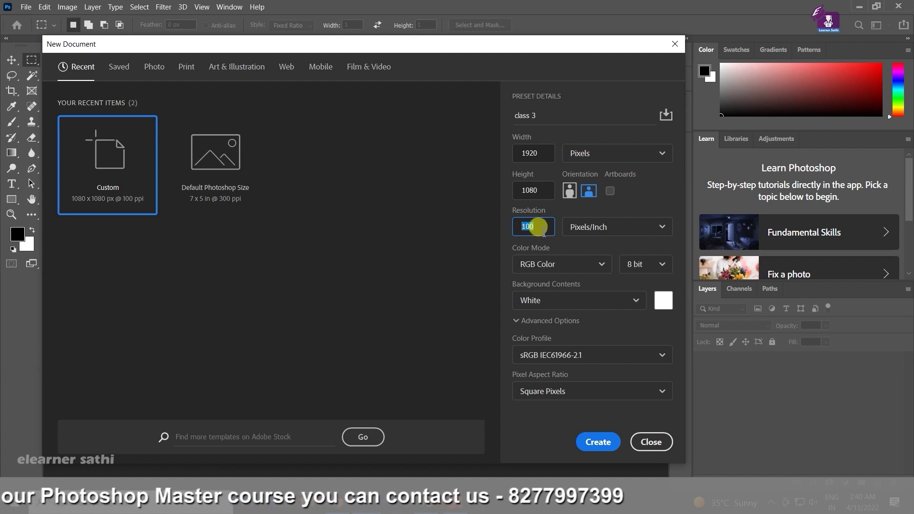
type("72")
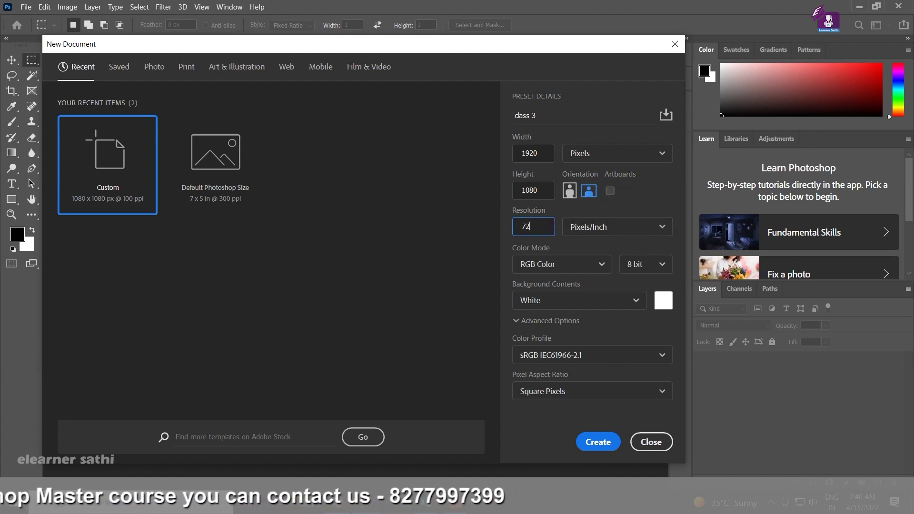
type("1")
key("ctrl+a")
type("10")
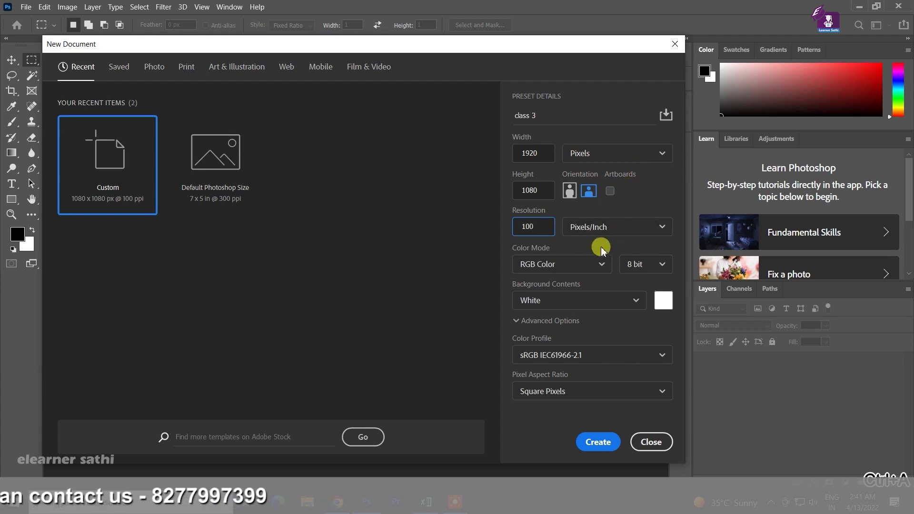
left_click(598, 228)
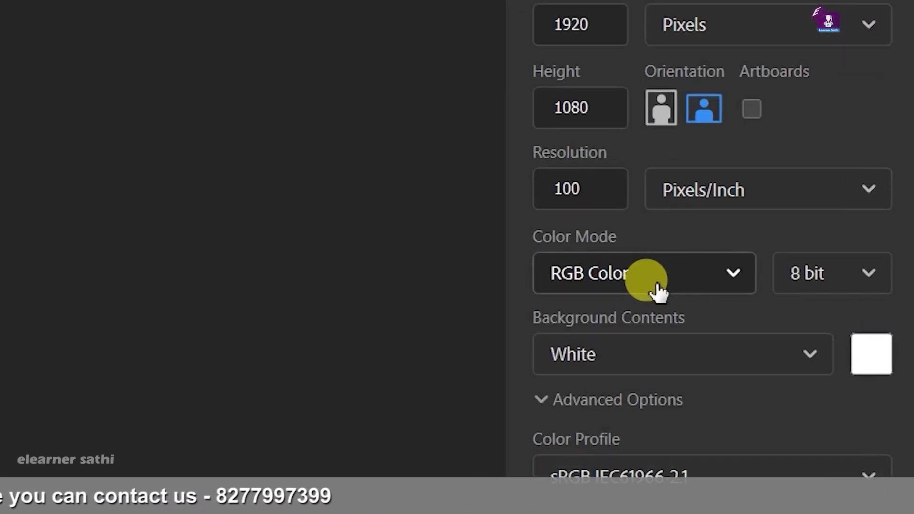
Keep 8 bit depth and list the Color Mode choices
left_click(840, 281)
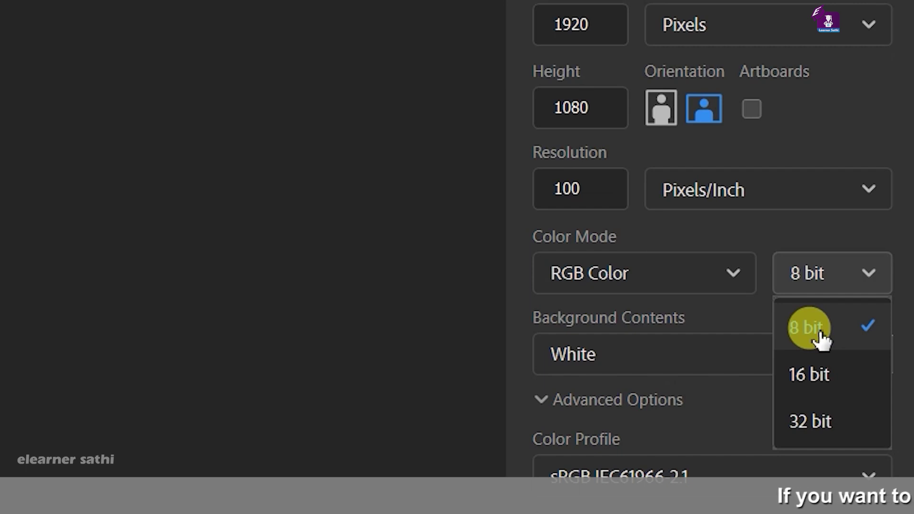
left_click(844, 245)
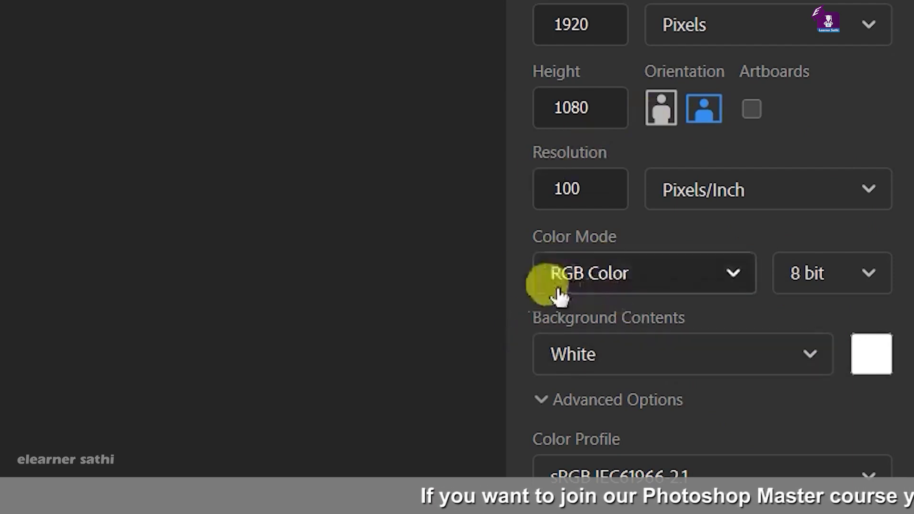
left_click(634, 285)
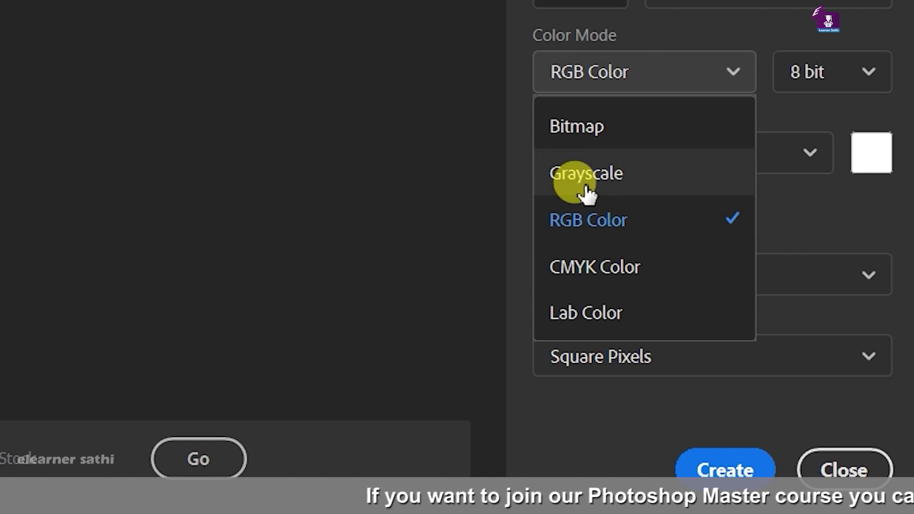
Keep RGB Color and browse the colour profiles, keeping sRGB IEC61966-2.1
left_click(615, 221)
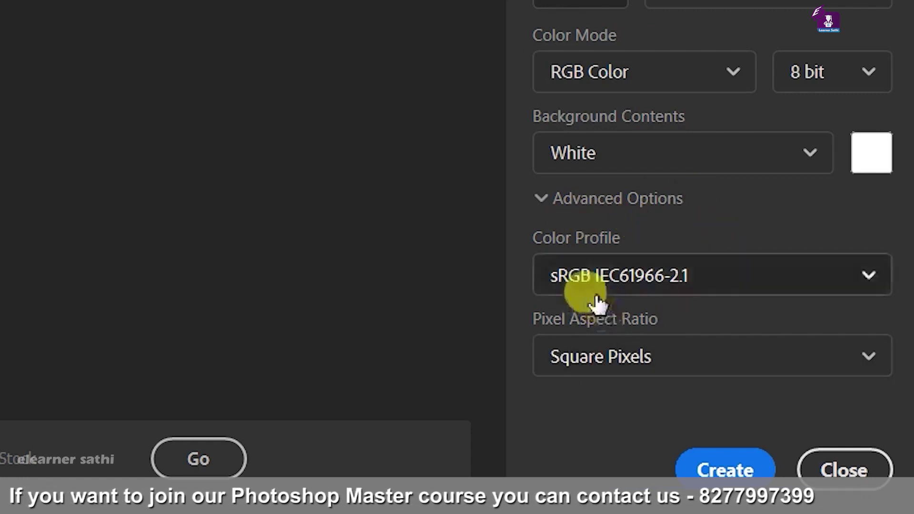
left_click(717, 288)
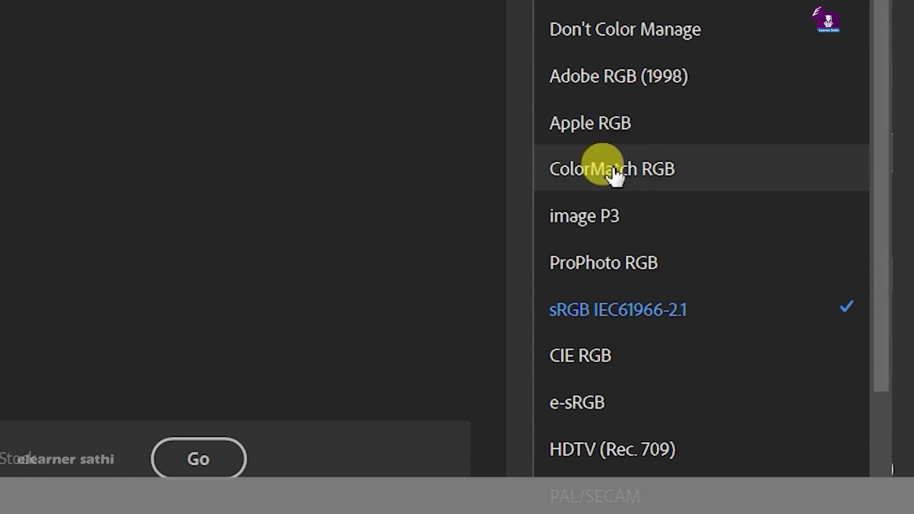
scroll(619, 295, "down", 3)
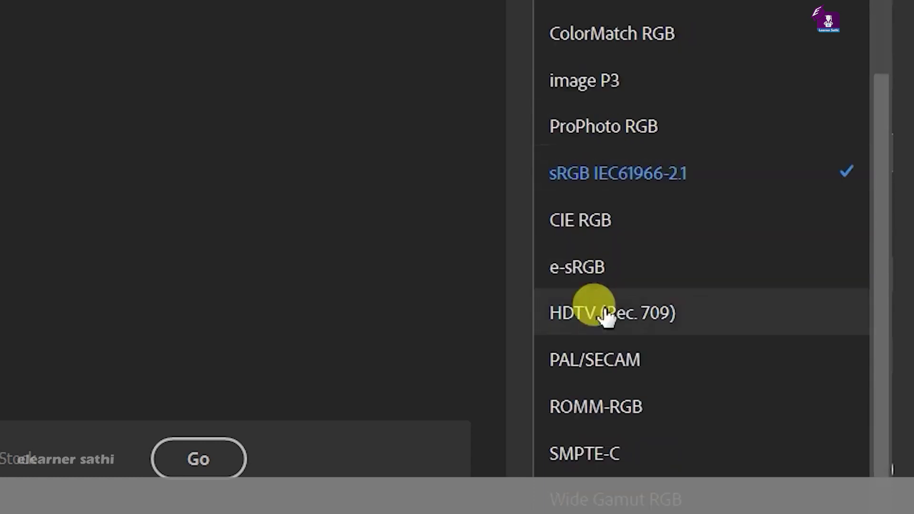
scroll(614, 352, "down", 1)
scroll(617, 405, "up", 4)
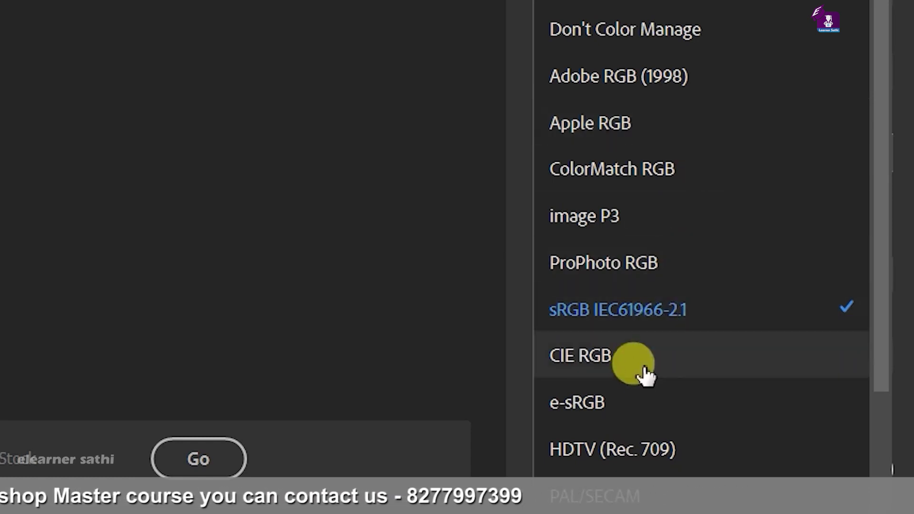
left_click(646, 319)
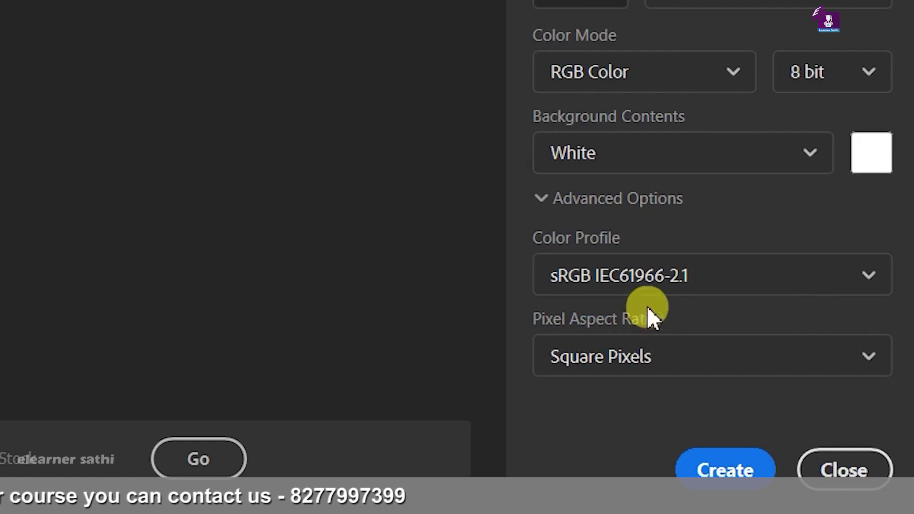
left_click(590, 363)
key("Escape")
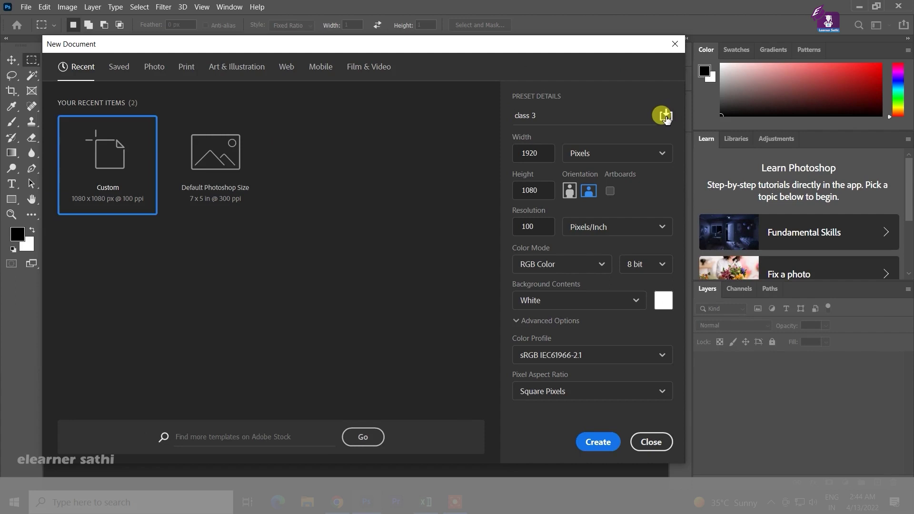
left_click(666, 116)
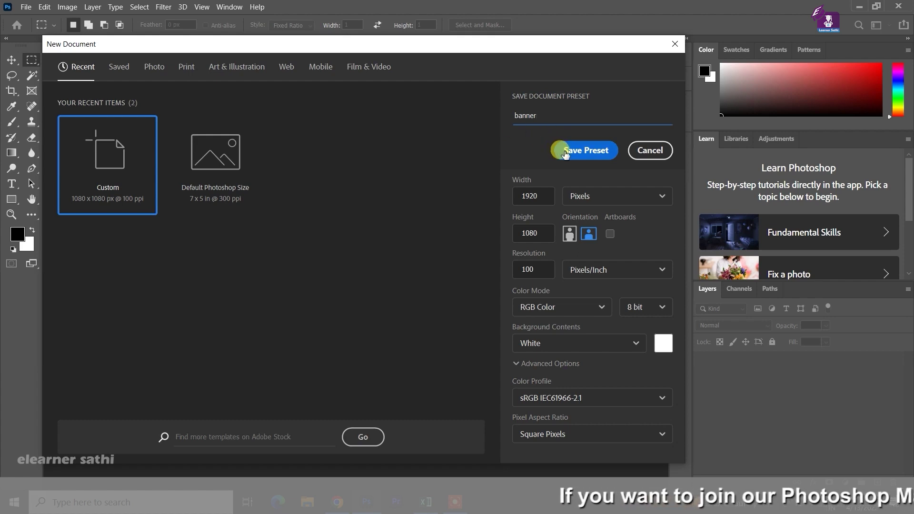
Save the 1920 × 1080, 100 ppi settings as preset 'banner' and confirm it under Saved
left_click(566, 153)
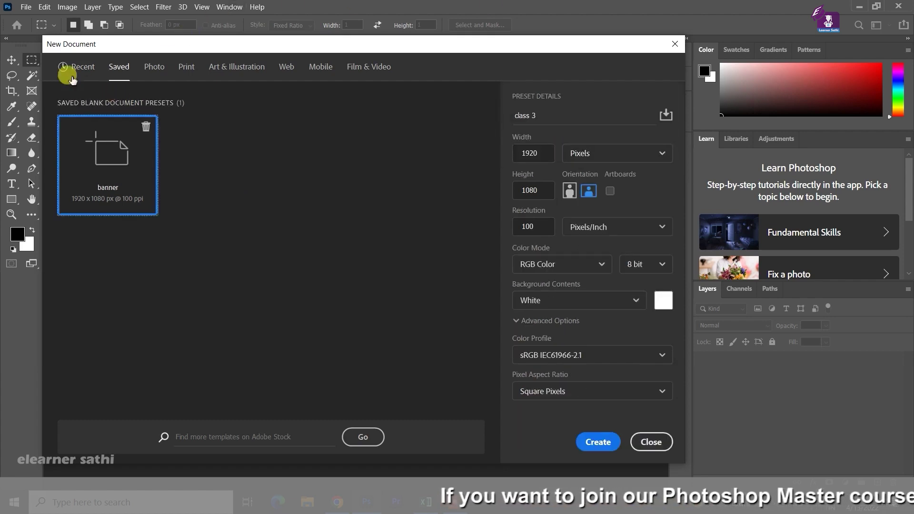
left_click(64, 67)
left_click(119, 65)
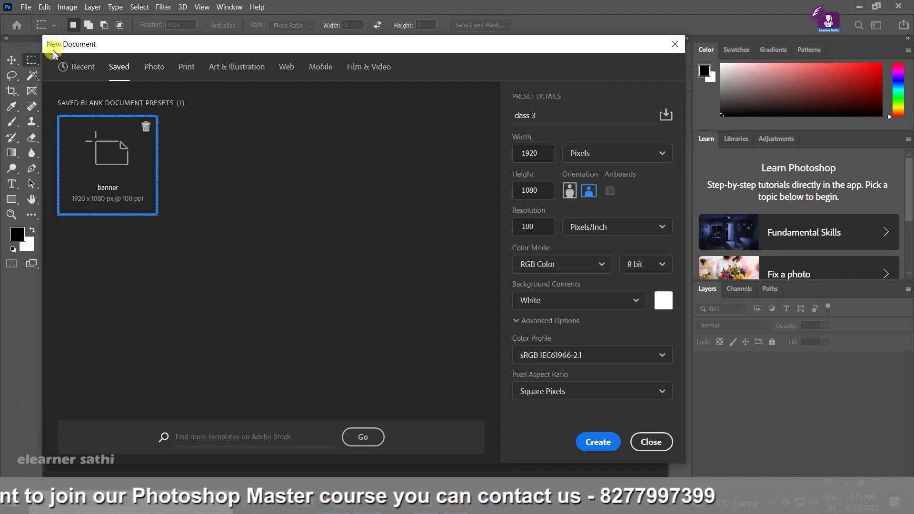
left_click_drag(54, 51, 46, 31)
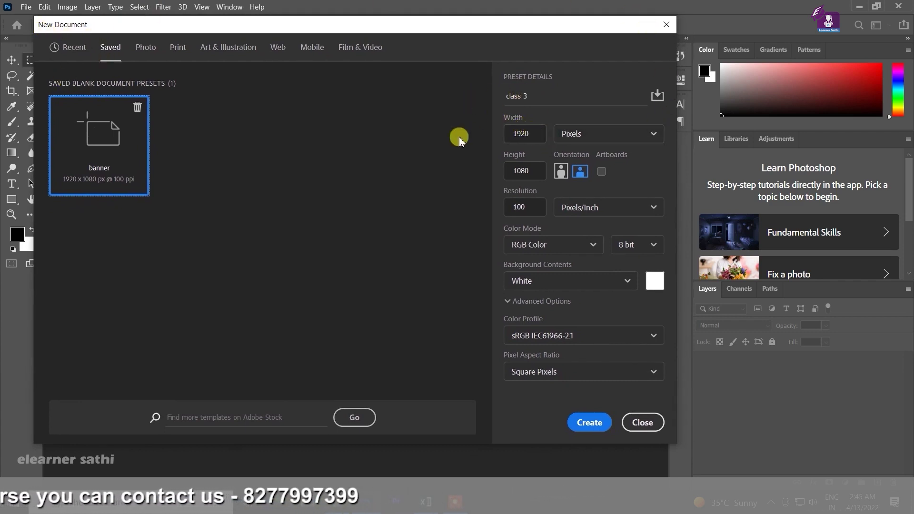
Recheck the width, resolution and colour mode dropdowns, keeping Pixels, Pixels/Inch and RGB Color
left_click(570, 134)
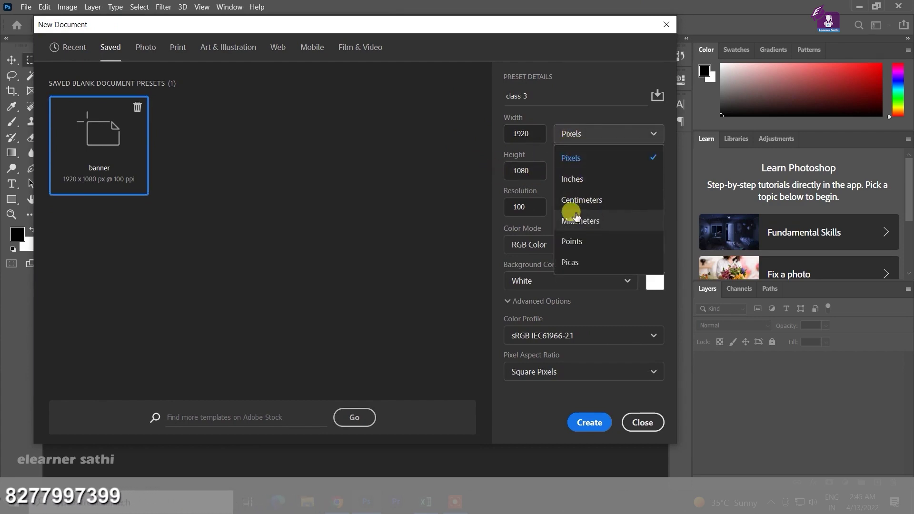
left_click(585, 157)
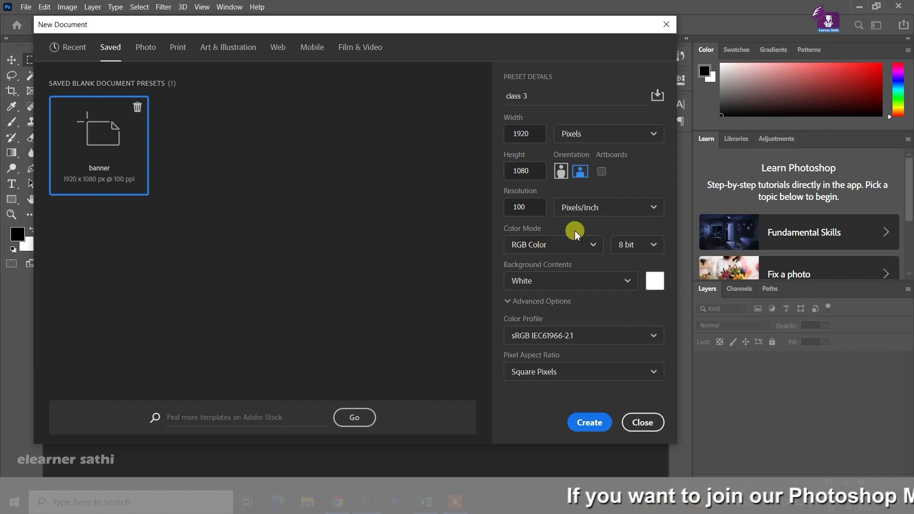
left_click(599, 207)
left_click(601, 231)
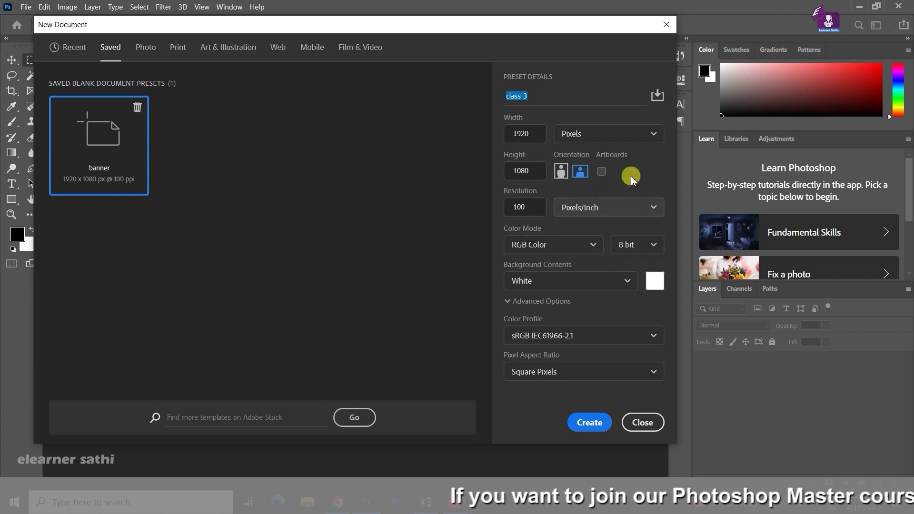
left_click(548, 247)
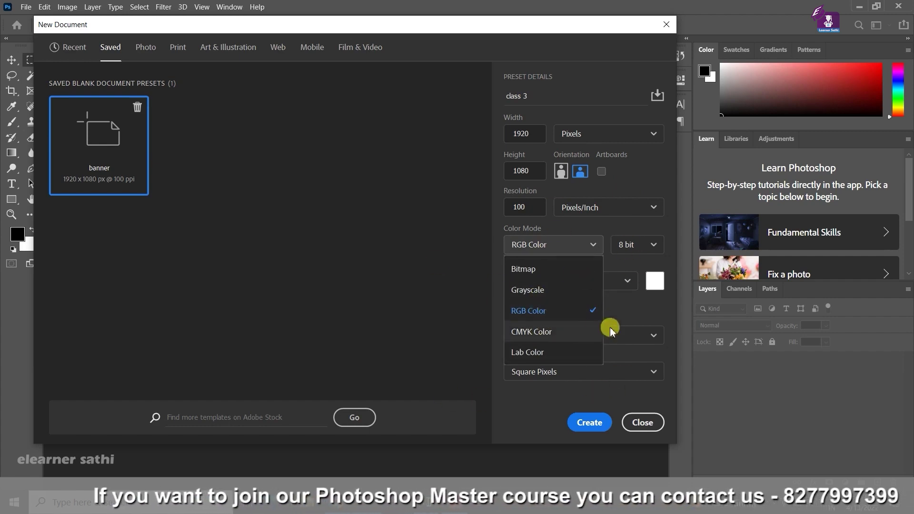
left_click(548, 310)
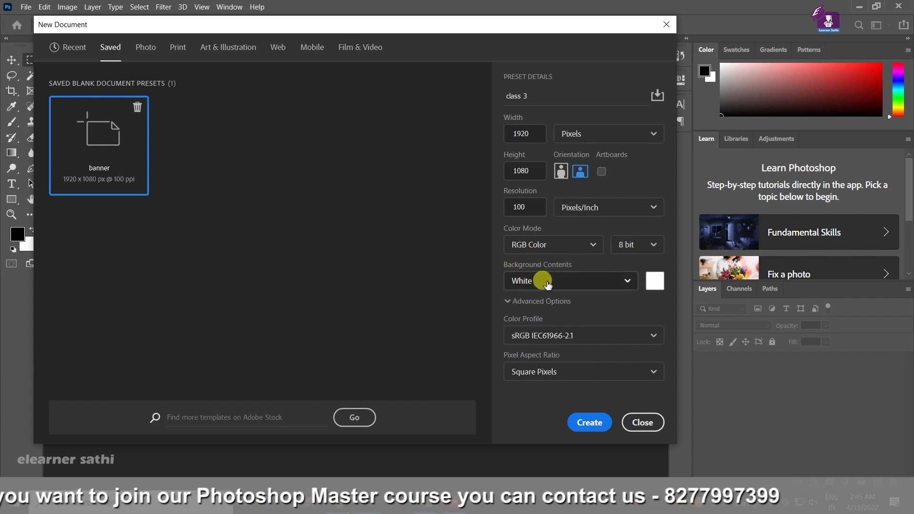
Set Background Contents to custom white #ffffff and create the class 3 document
left_click(551, 278)
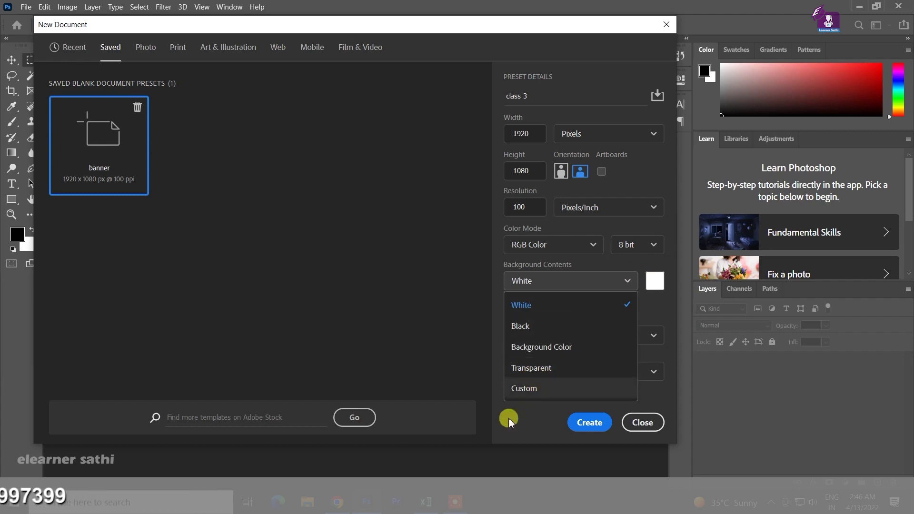
left_click(529, 311)
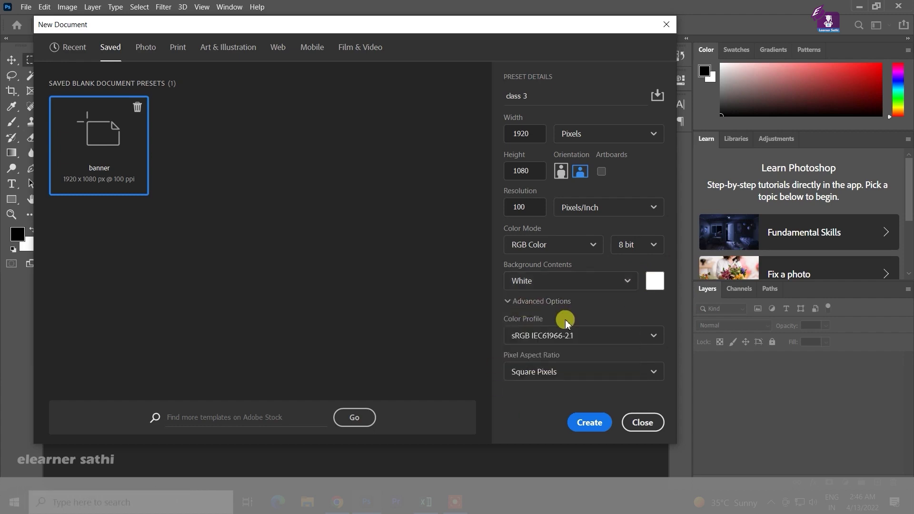
left_click(650, 291)
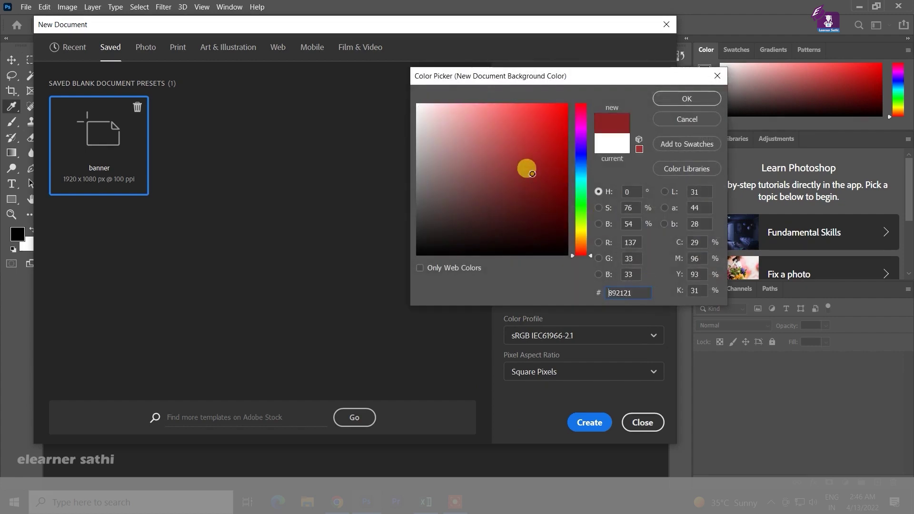
left_click(705, 101)
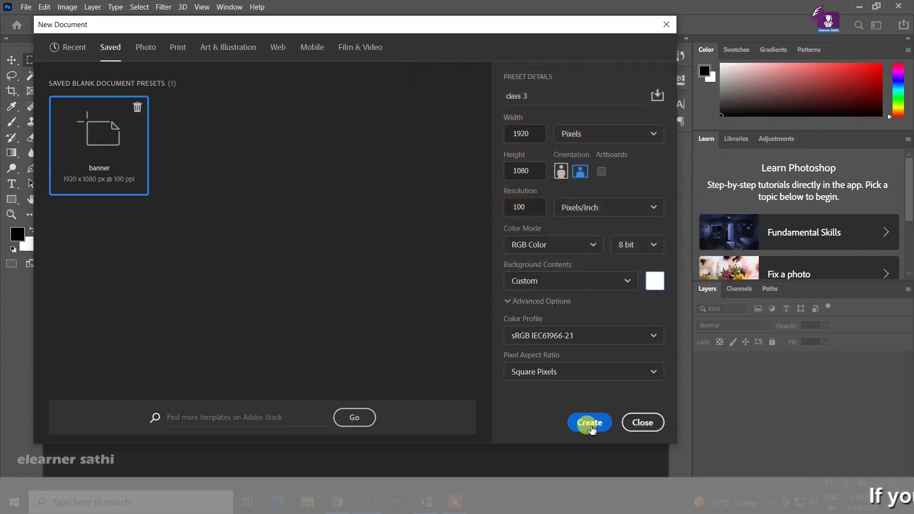
left_click(590, 423)
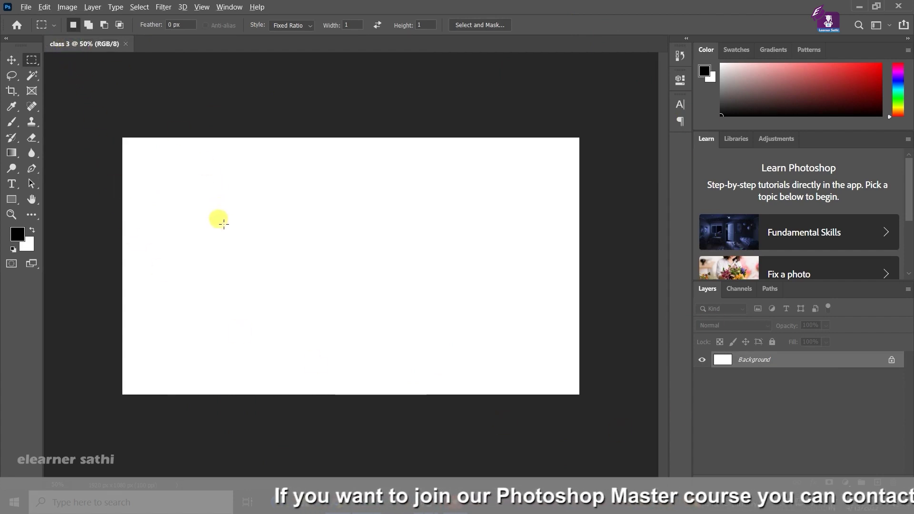
Zoom the blank canvas to 100% view, then select all and deselect
scroll(224, 232, "up", 2)
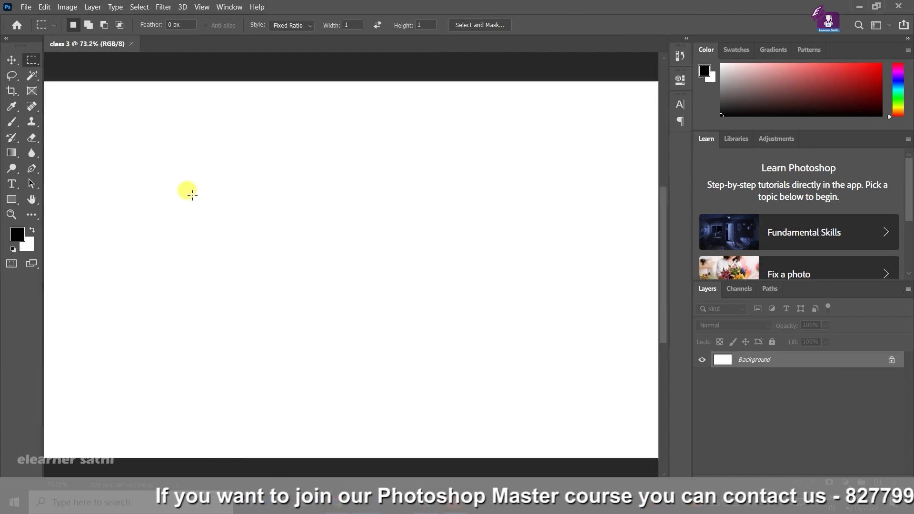
scroll(191, 196, "up", 2)
scroll(138, 55, "up", 1)
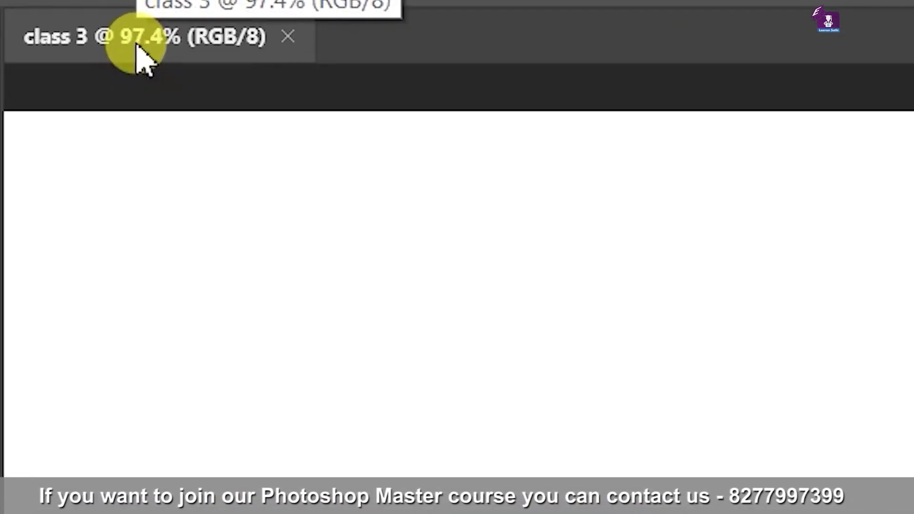
scroll(141, 57, "up", 1)
scroll(191, 62, "up", 1)
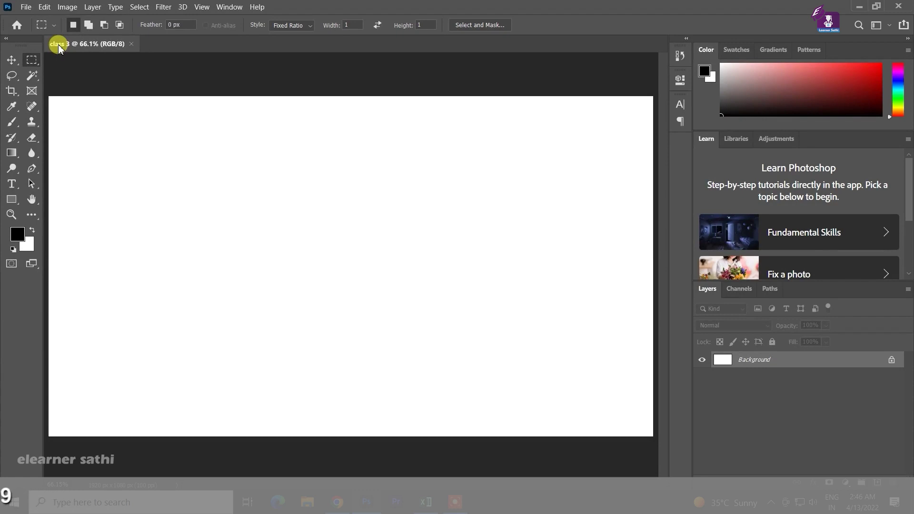
key("ctrl+1")
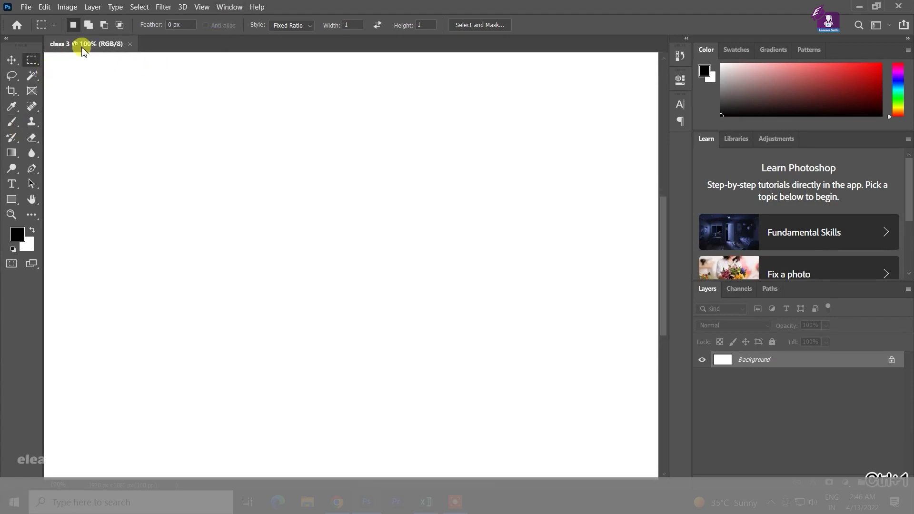
scroll(337, 336, "down", 3)
scroll(343, 341, "down", 1)
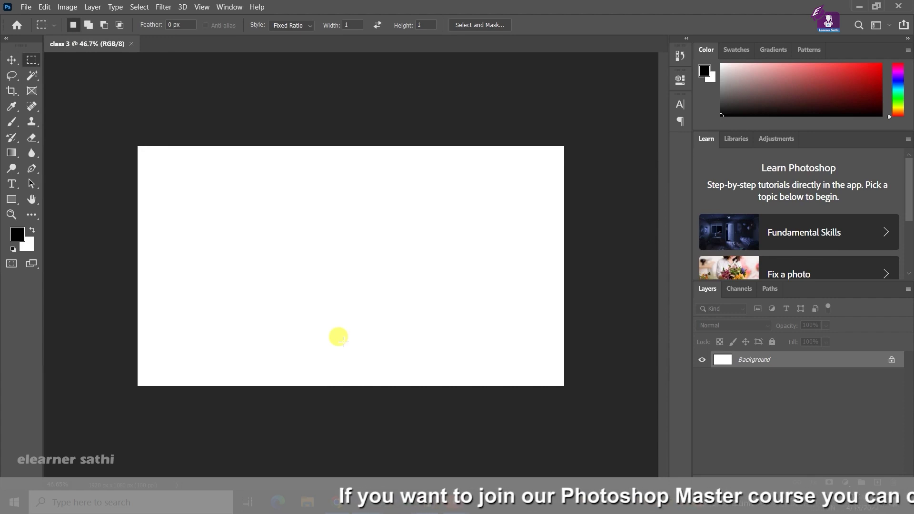
key("ctrl+a")
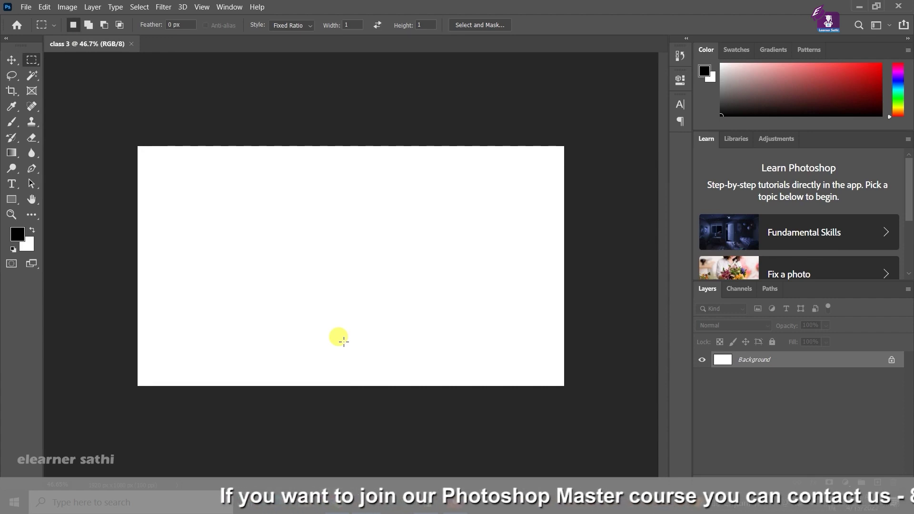
left_click(289, 288)
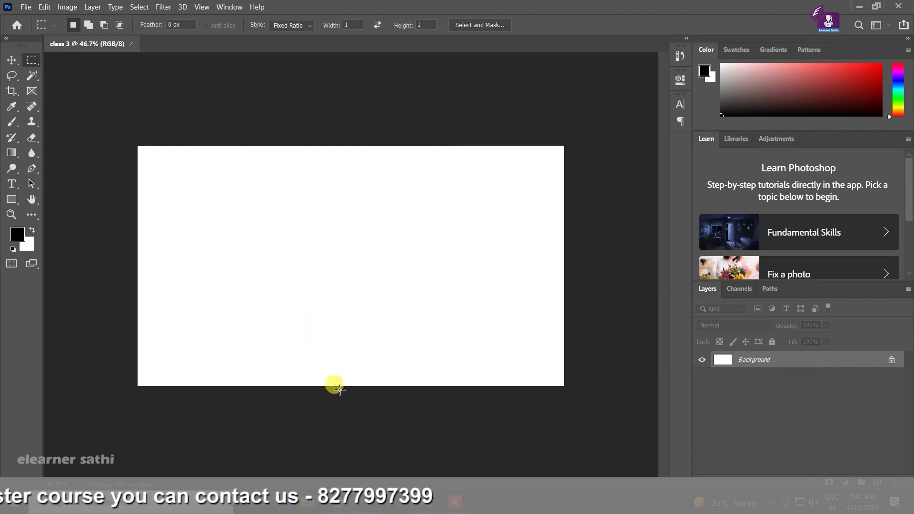
Pick the Brush tool, shrink it to a thin diameter, and undo the trial strokes
left_click(12, 122)
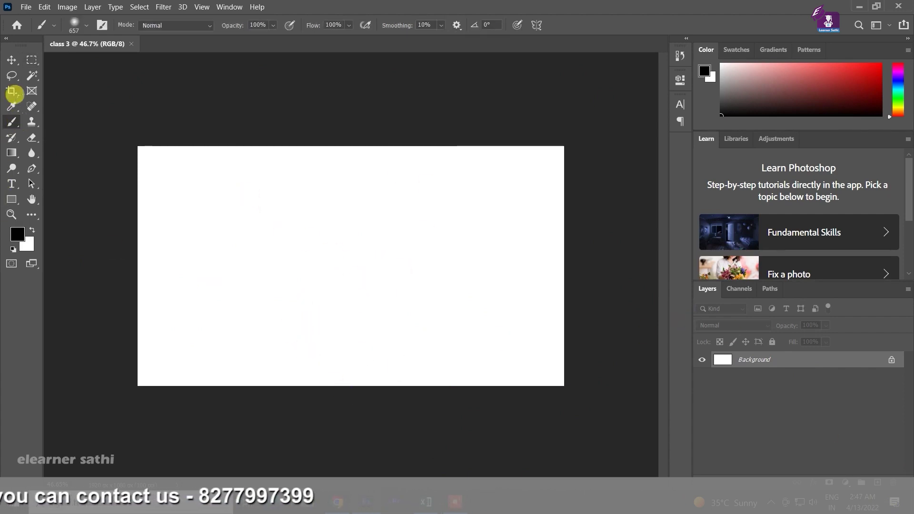
left_click_drag(263, 172, 282, 407)
key("ctrl+z")
key("ctrl+a")
left_click_drag(284, 253, 253, 265)
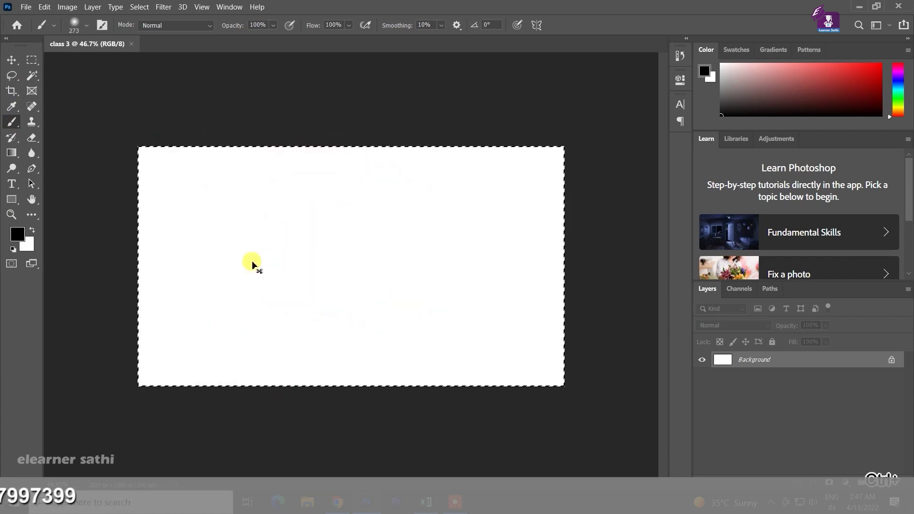
left_click_drag(284, 255, 244, 261)
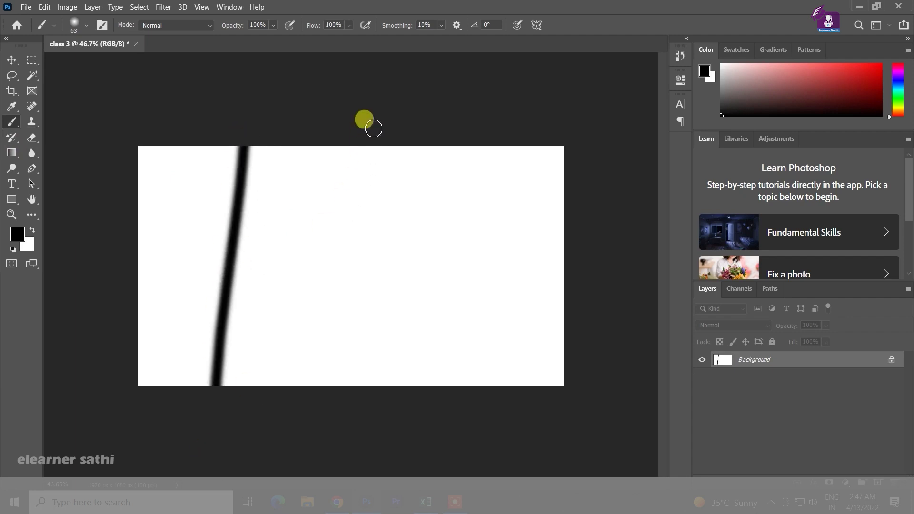
left_click_drag(469, 129, 466, 410)
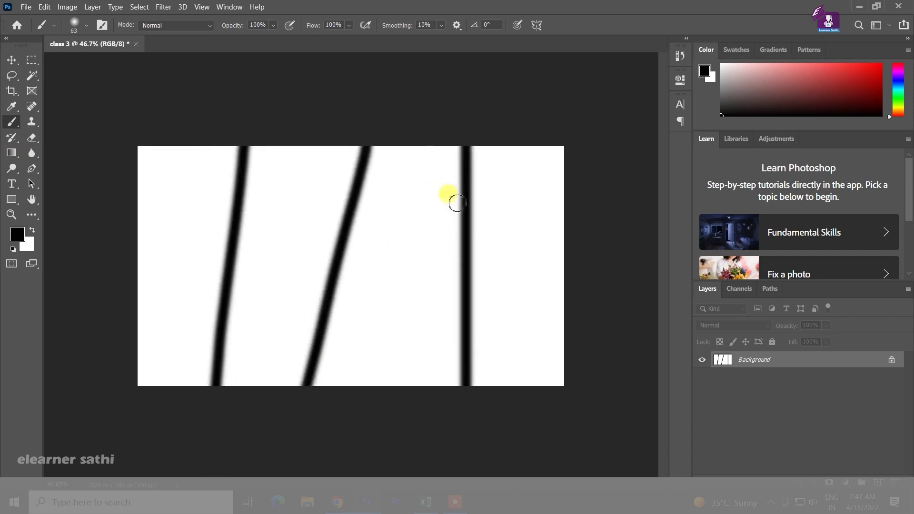
key("ctrl+z")
key("ctrl+z")
key("ctrl+z")
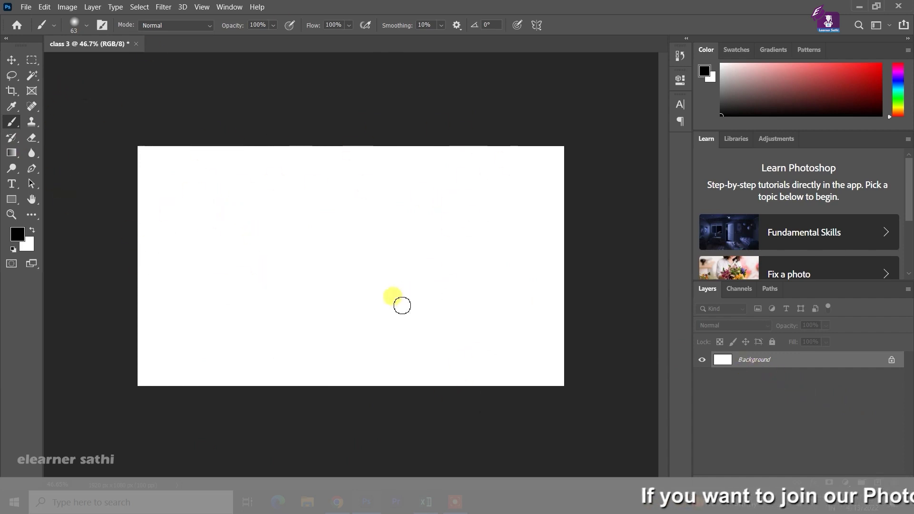
Paint four black vertical strokes across the canvas and try moving them with the Move tool
left_click_drag(230, 143, 245, 389)
left_click_drag(345, 136, 337, 388)
left_click_drag(419, 97, 423, 395)
left_click_drag(500, 119, 495, 429)
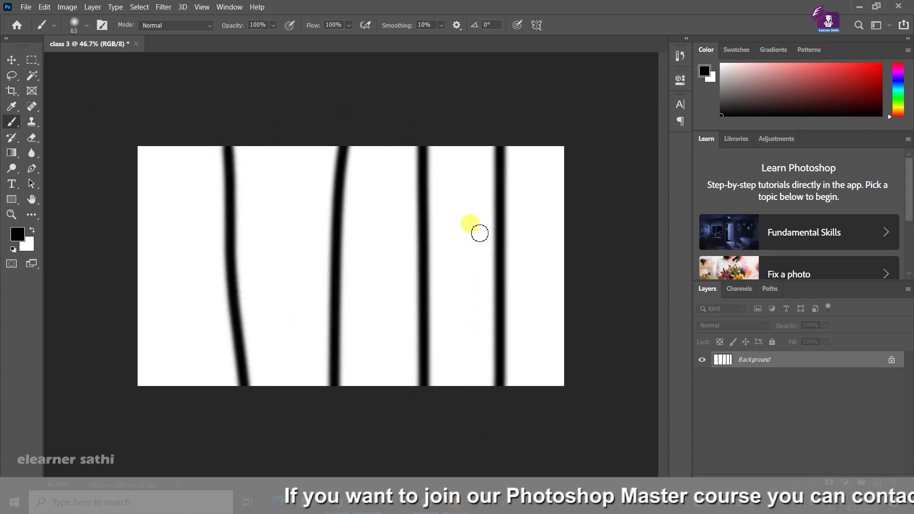
key("v")
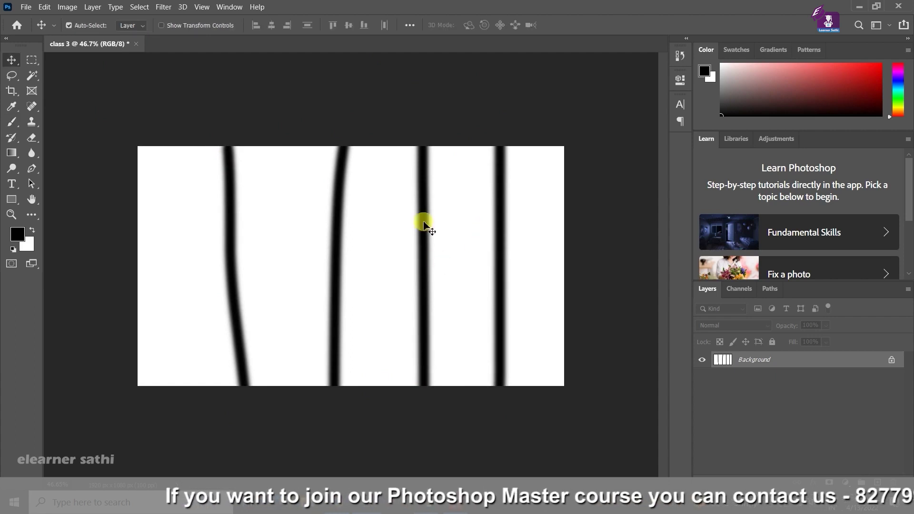
left_click_drag(339, 220, 501, 240)
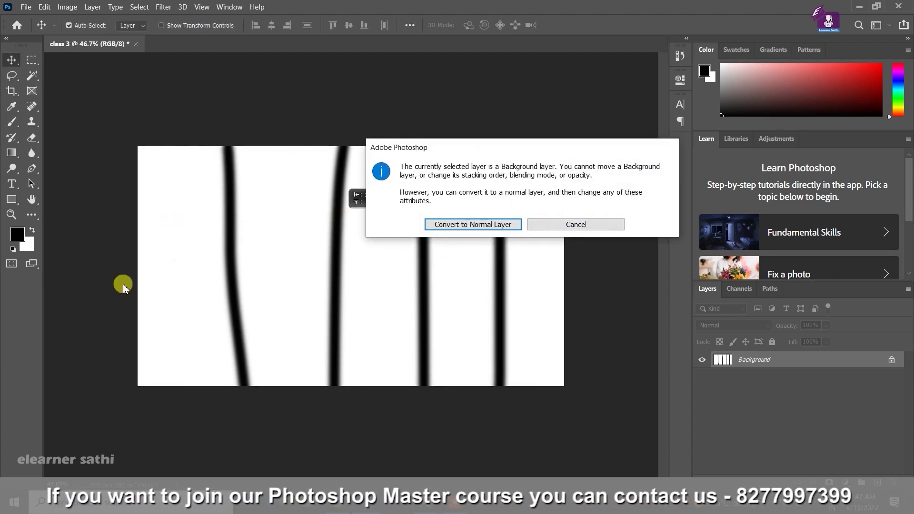
Cancel the Background-layer warning, undo the strokes, and add an empty Layer 1
left_click(589, 226)
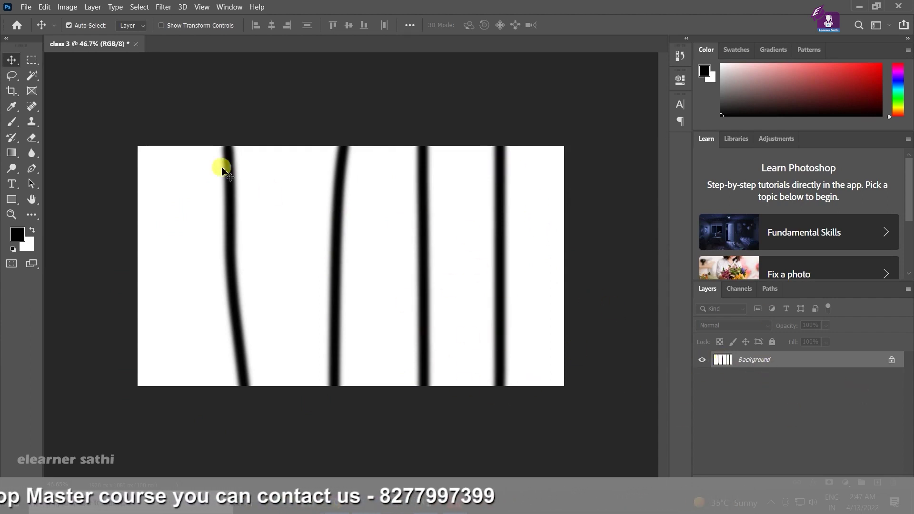
key("ctrl")
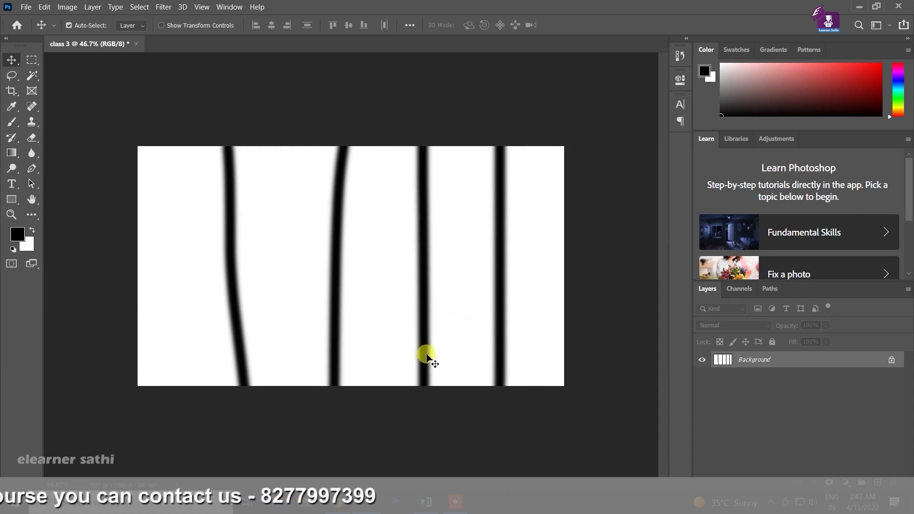
key("ctrl+z")
key("ctrl+z")
key("ctrl+z")
key("ctrl+z")
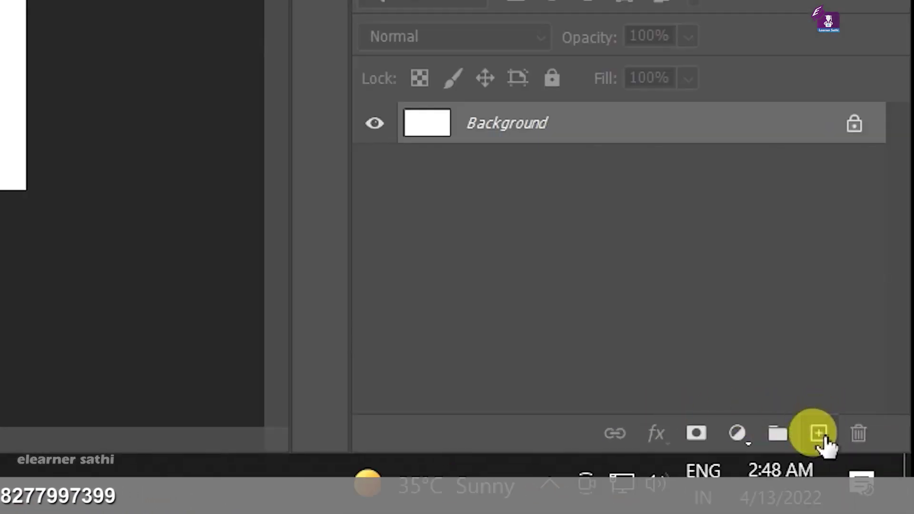
left_click(821, 435)
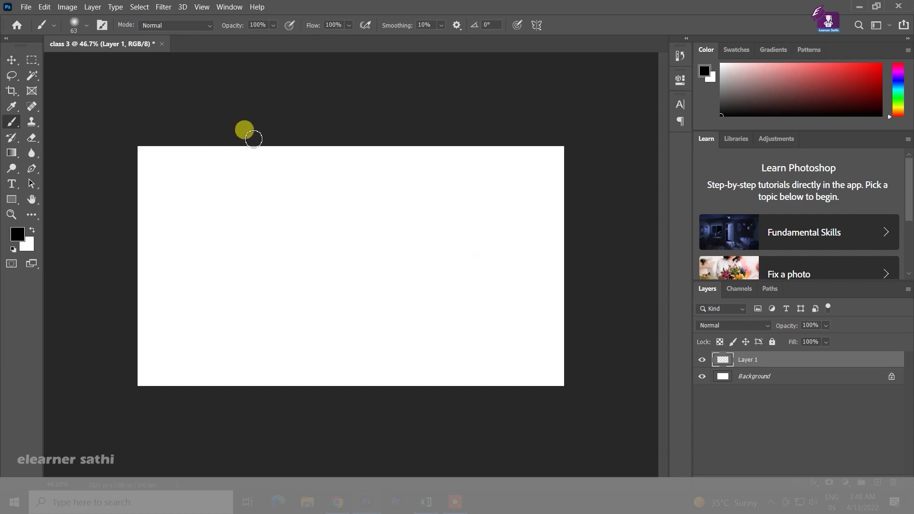
Paint black vertical strokes on Layer 1 and drag them toward the canvas's right side
left_click_drag(345, 166, 307, 383)
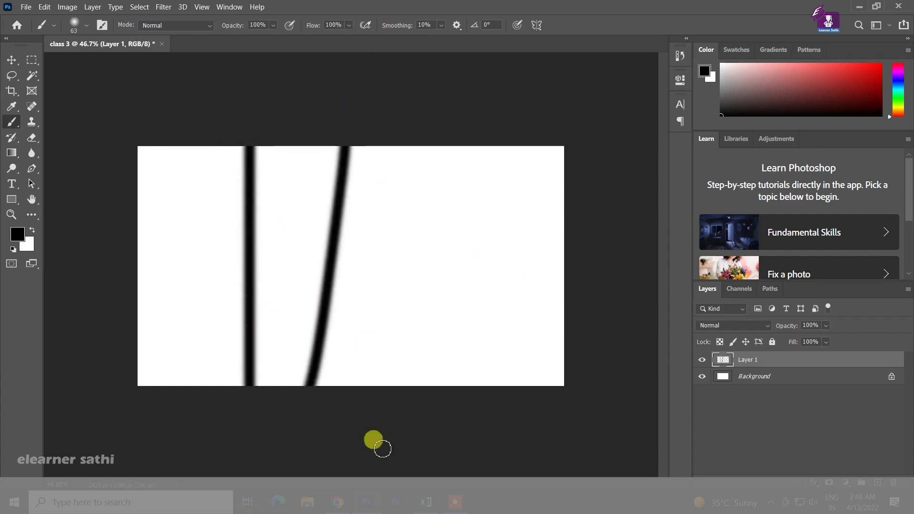
left_click_drag(405, 135, 388, 387)
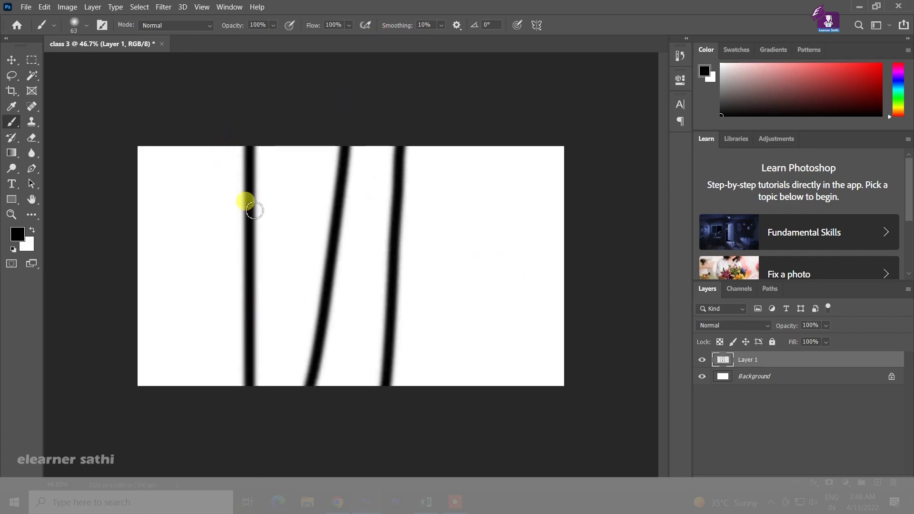
key("v")
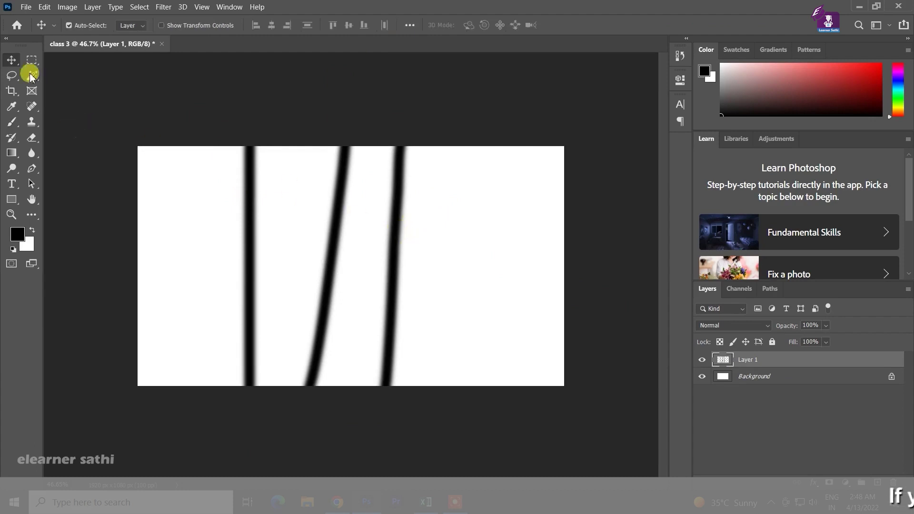
mouse_move(249, 244)
left_mouse_down()
mouse_move(414, 251)
mouse_move(402, 239)
mouse_move(406, 251)
left_mouse_up()
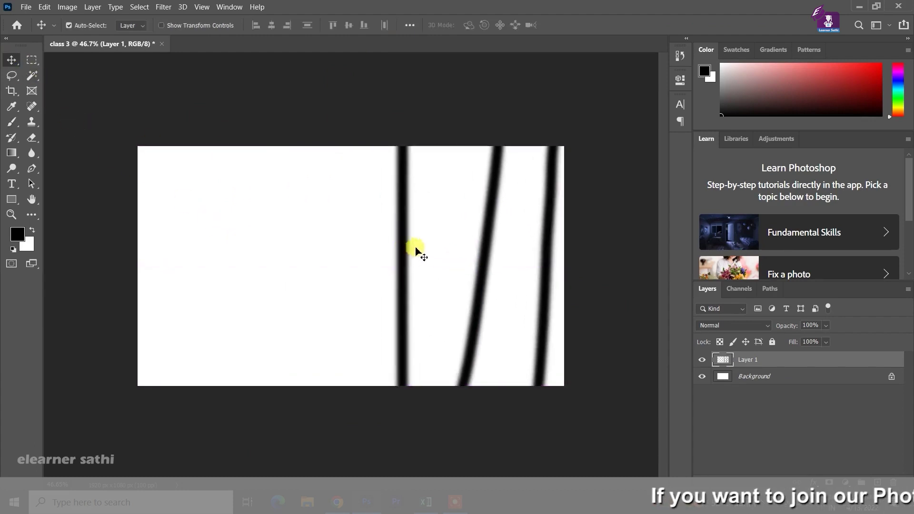